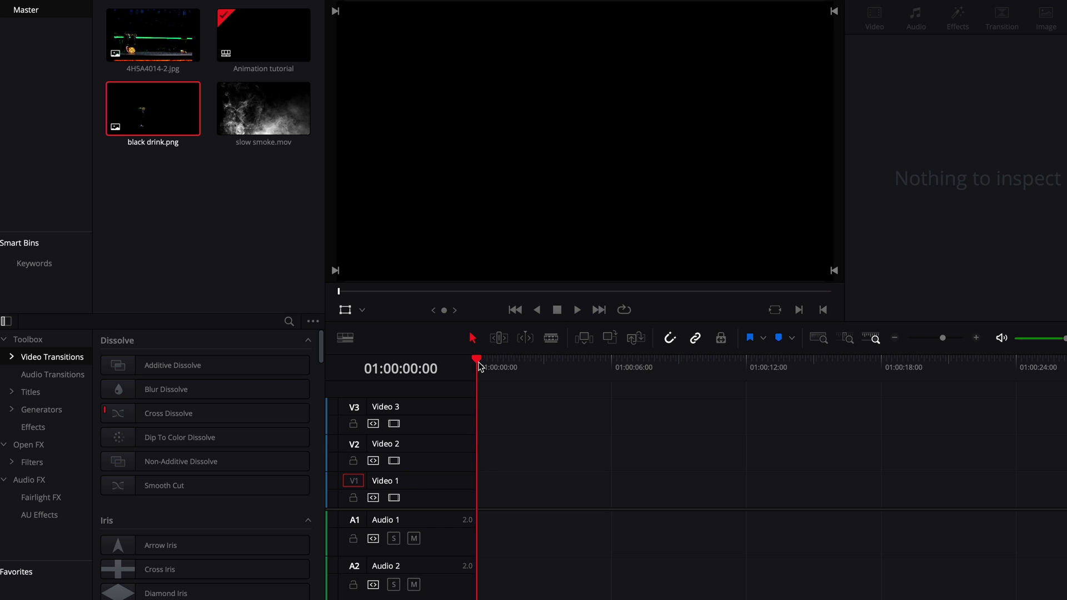
- Place 4H5A4014-2.jpg on Video 1 and black drink.png above it on Video 2, both running from the start to 01:00:10:00
drag(482, 365, 702, 368)
super+click(157, 44)
drag(161, 103, 486, 498)
drag(652, 493, 539, 457)
drag(622, 452, 689, 490)
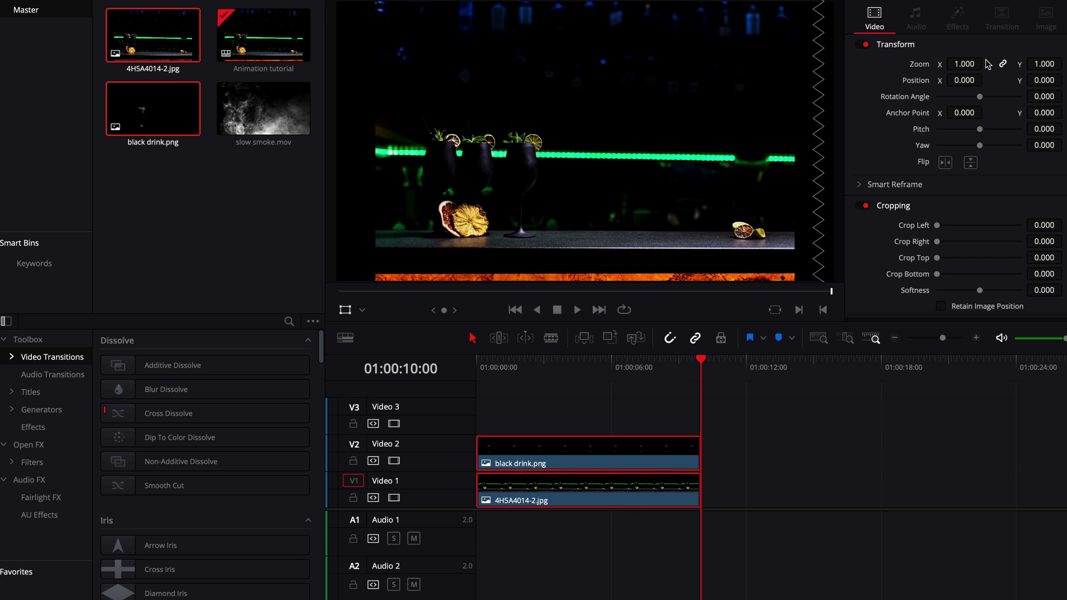
- Set the zoom of both clips to 1.180 and their vertical position to 94
drag(964, 64, 1023, 128)
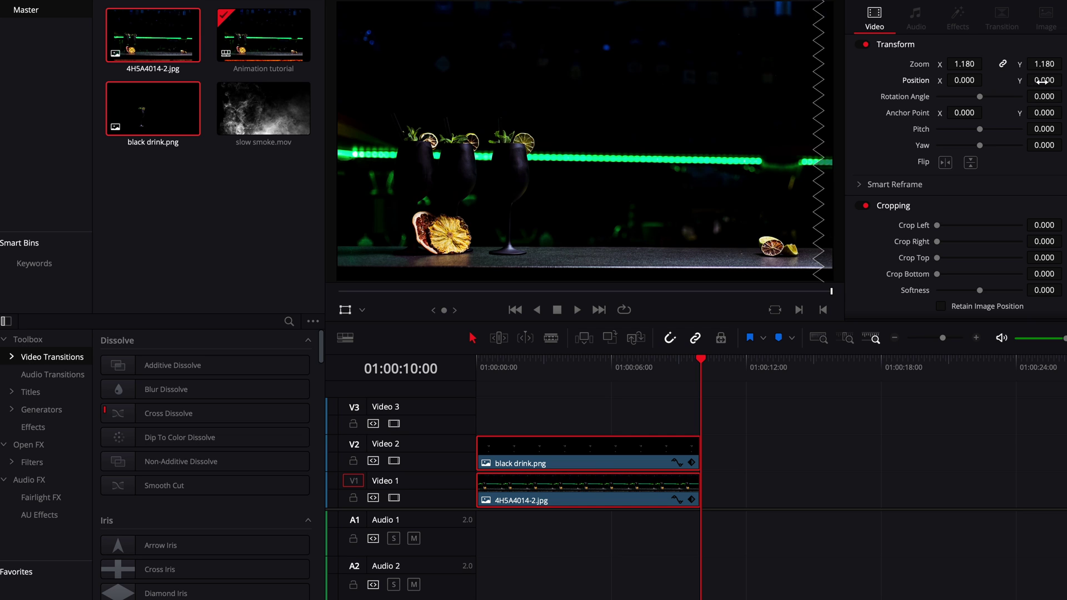
drag(1044, 80, 1064, 80)
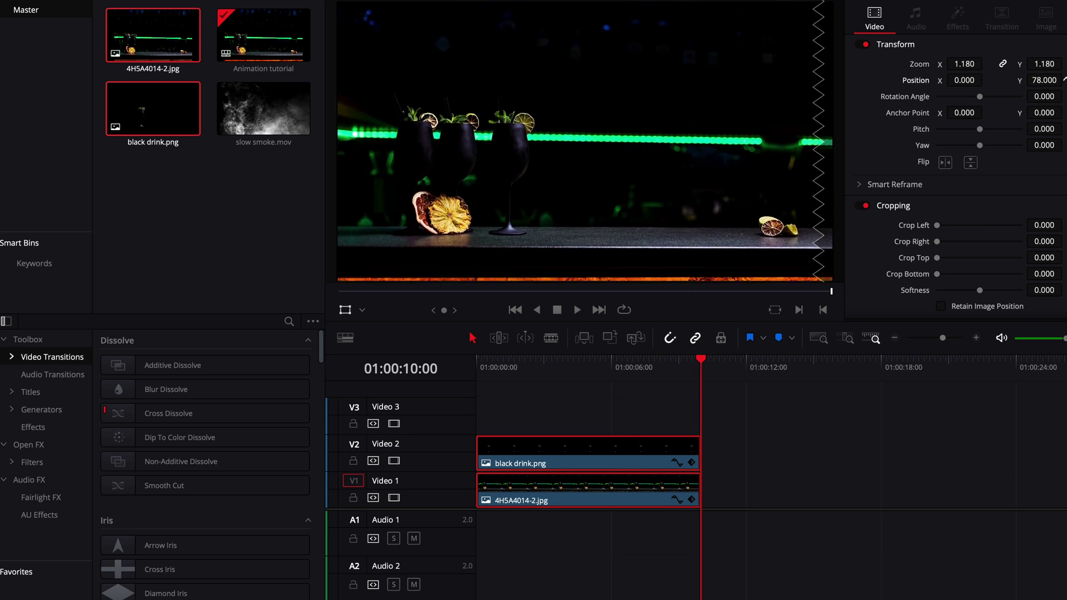
- Combine the two stacked clips into a new Fusion clip and open it on the Fusion page
click(739, 422)
drag(748, 414, 605, 479)
right_click(596, 448)
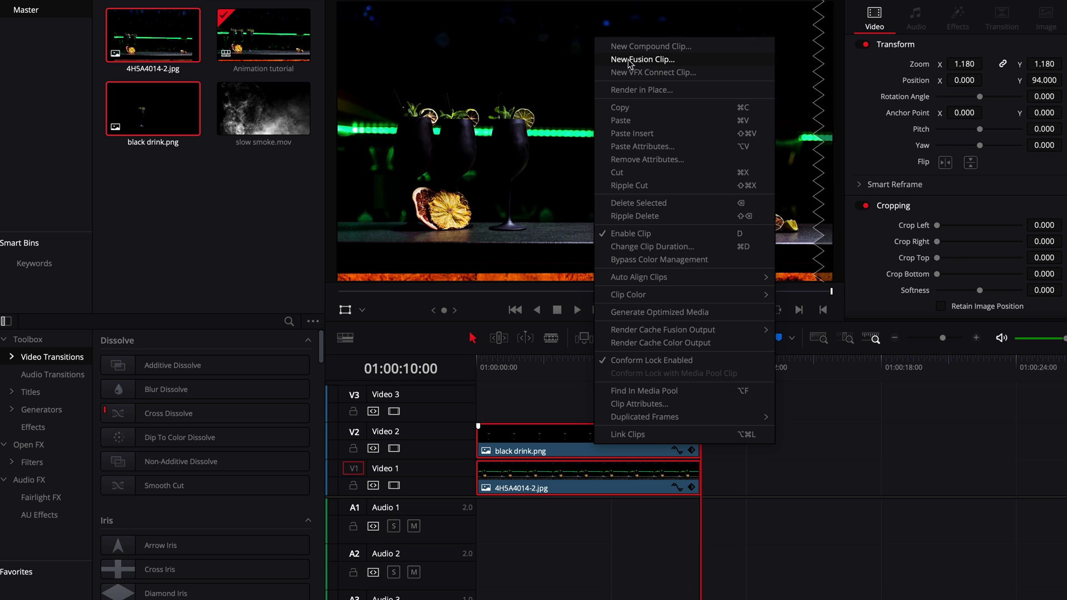
click(645, 61)
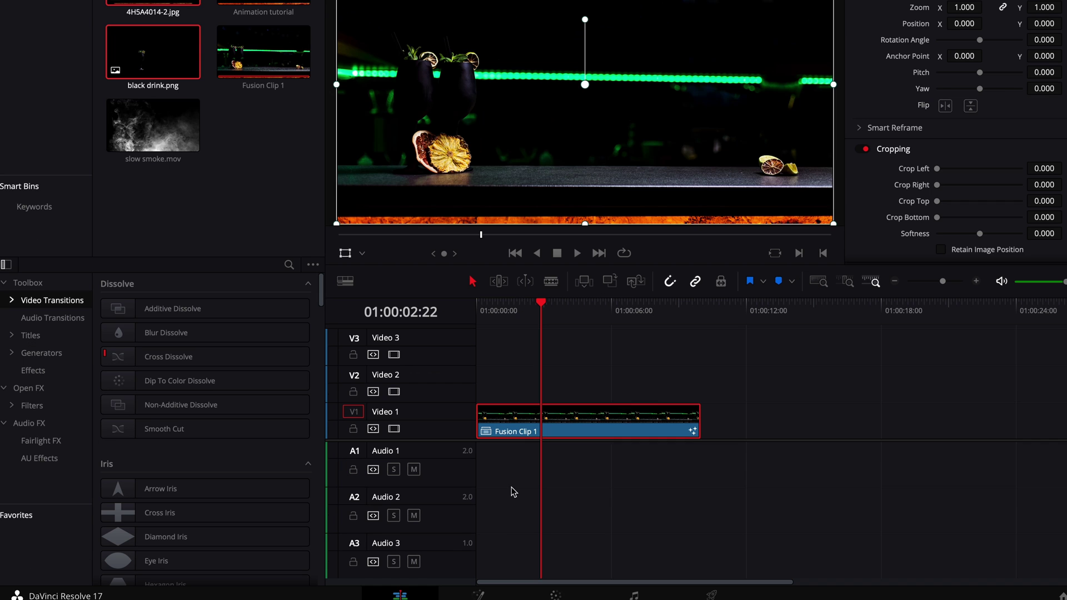
click(479, 594)
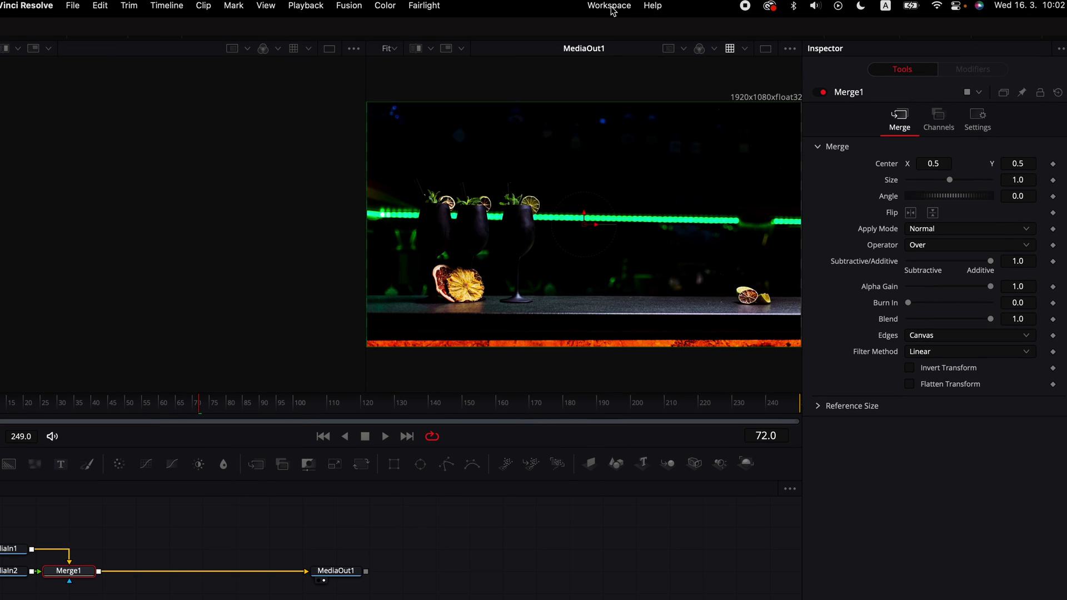
click(613, 10)
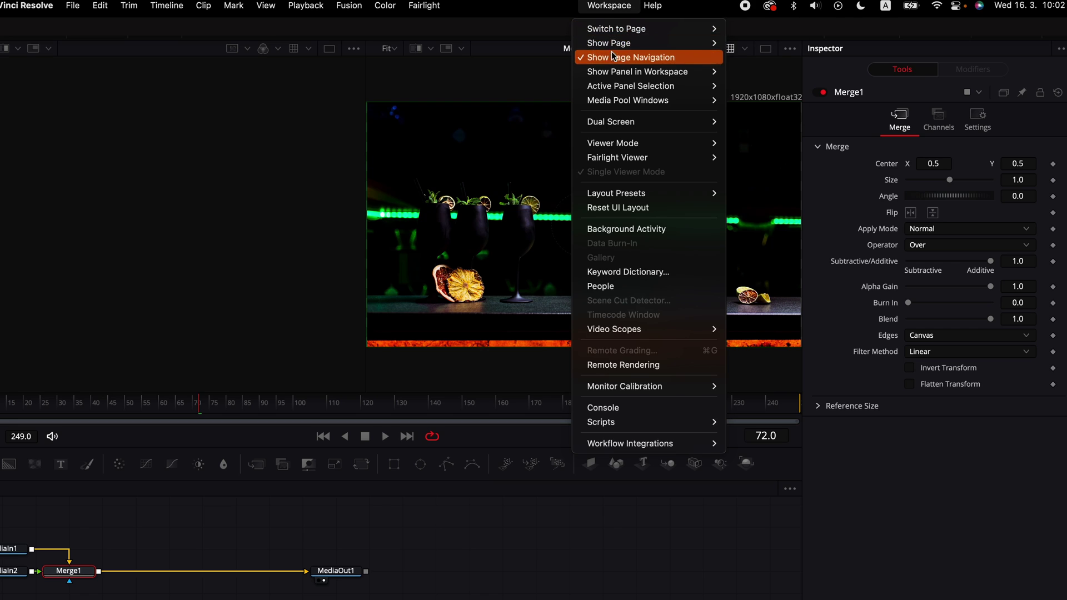
mouse_move(623, 45)
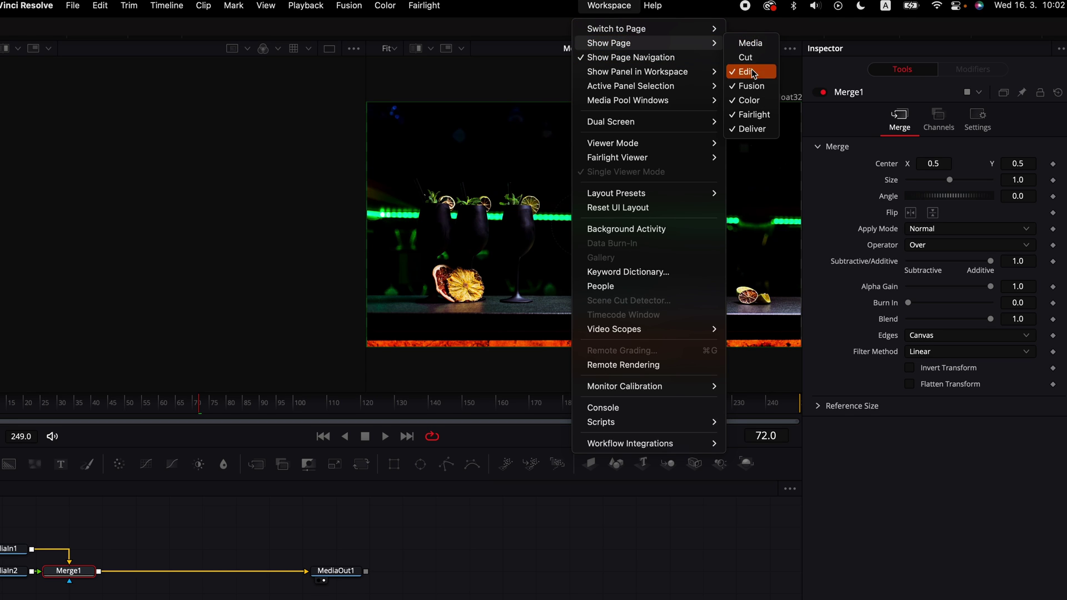
click(744, 100)
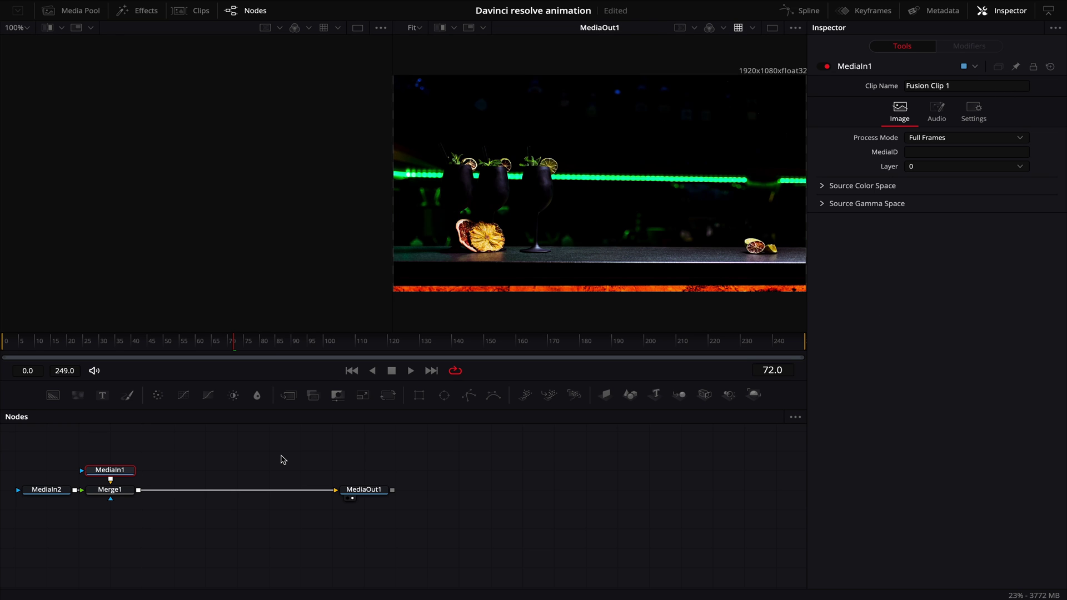
- Spread out the node graph with MediaIn1 above Merge1, MediaIn2 to its left and MediaOut1 to its right
drag(280, 455, 553, 479)
drag(395, 504, 395, 466)
drag(338, 518, 217, 519)
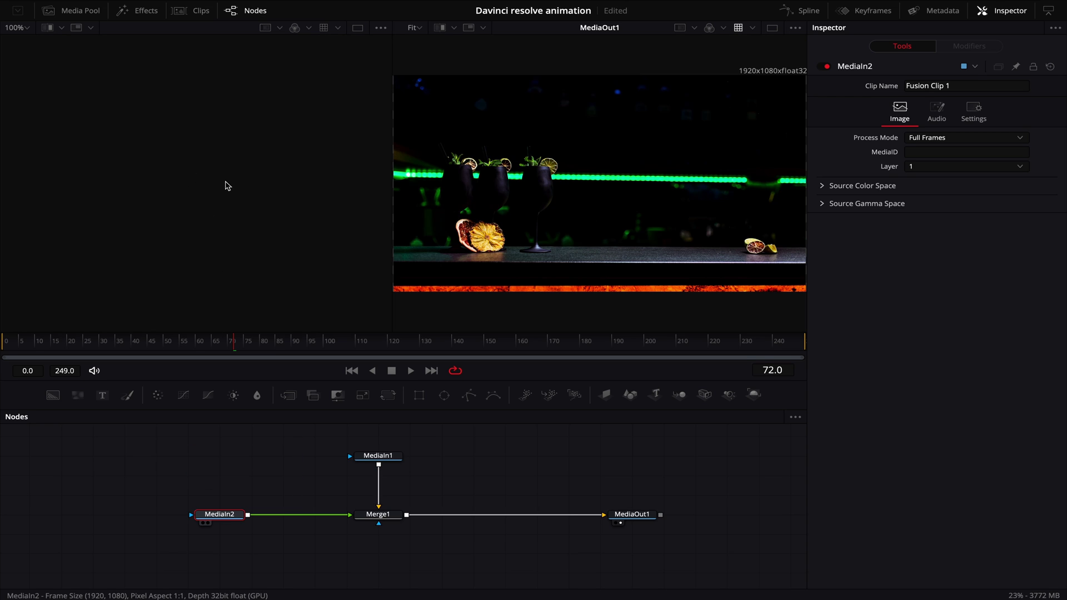
- Try MediaIn2 in both viewers, leaving it in the first viewer and restoring MediaOut1 in the second
key(1)
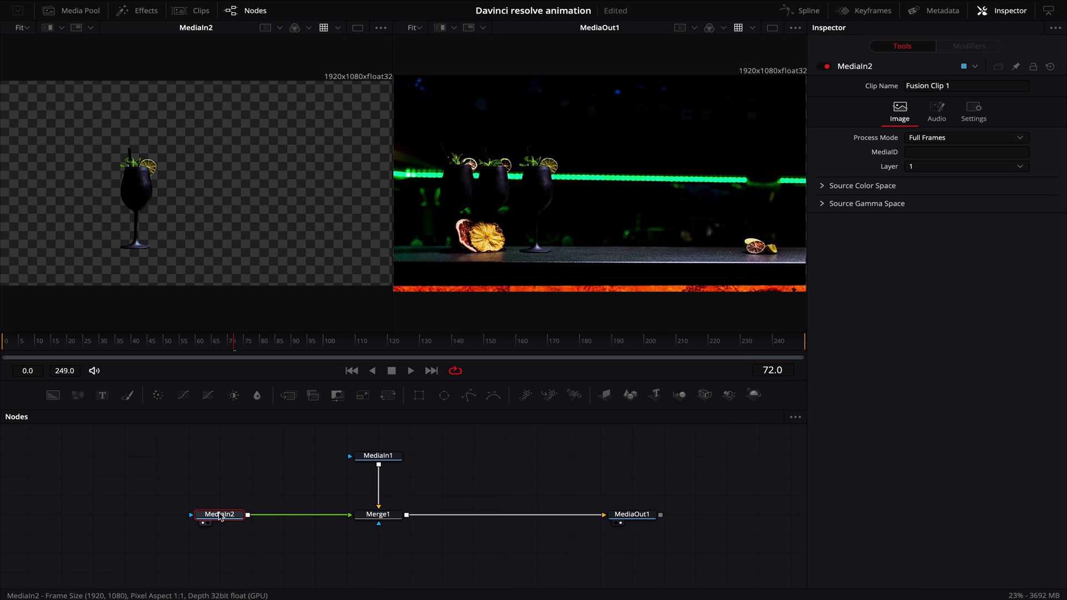
mouse_move(220, 517)
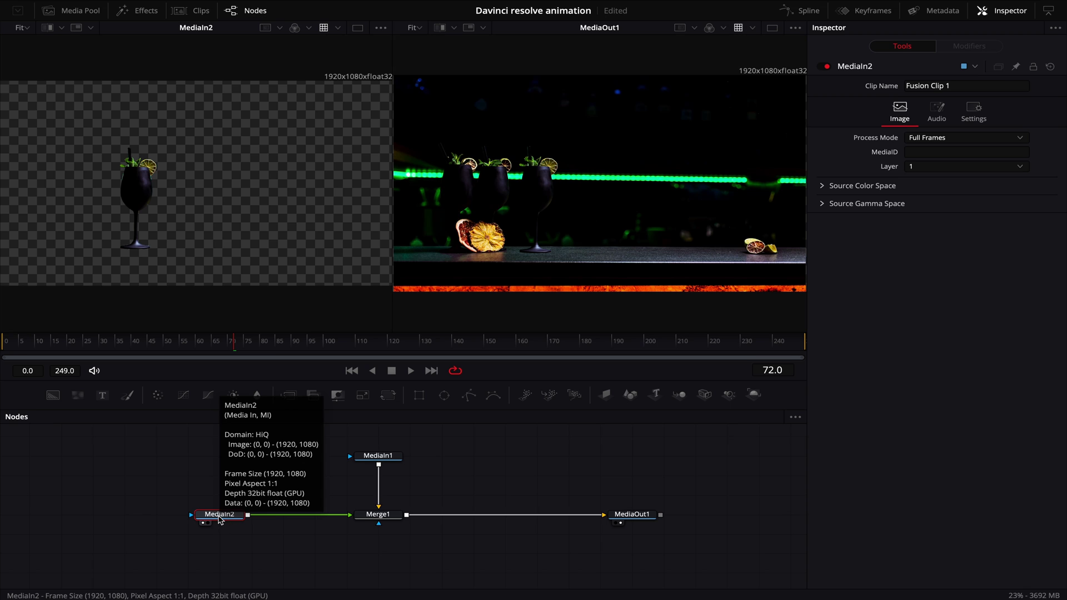
key(2)
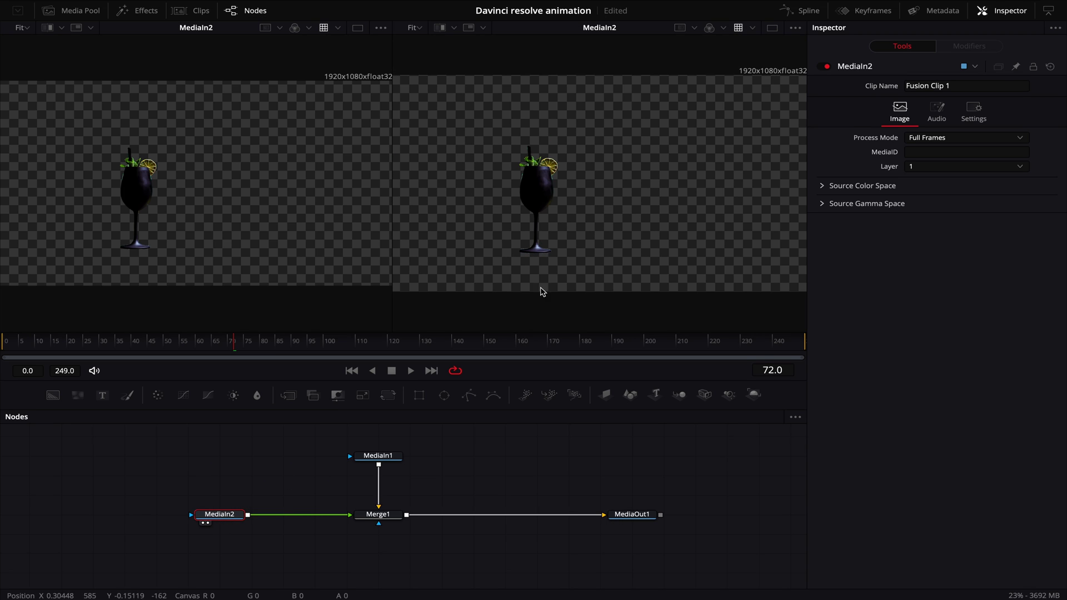
key(1)
key(1)
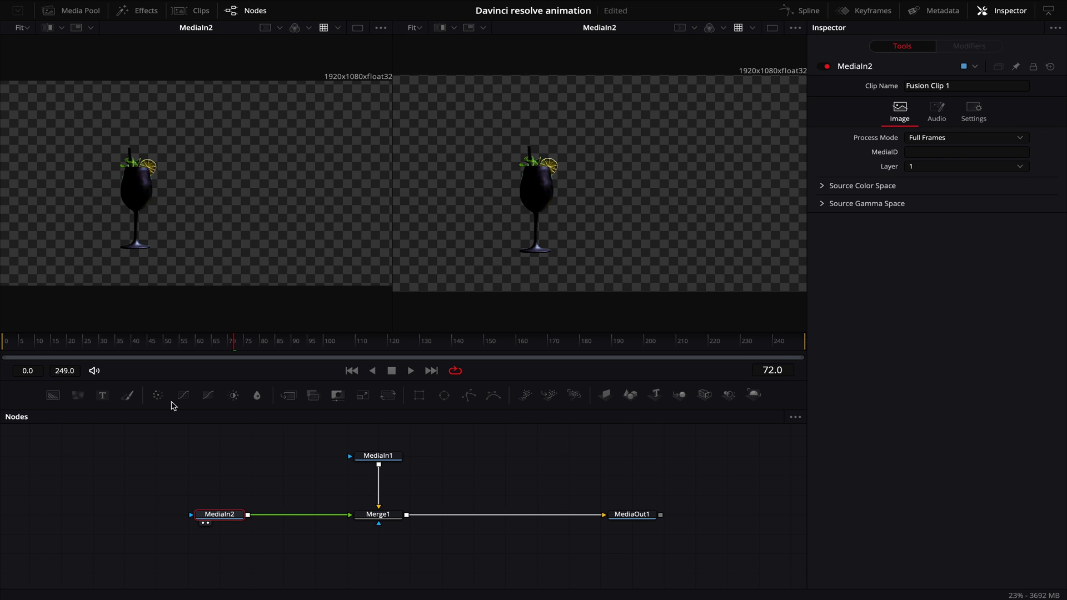
click(208, 523)
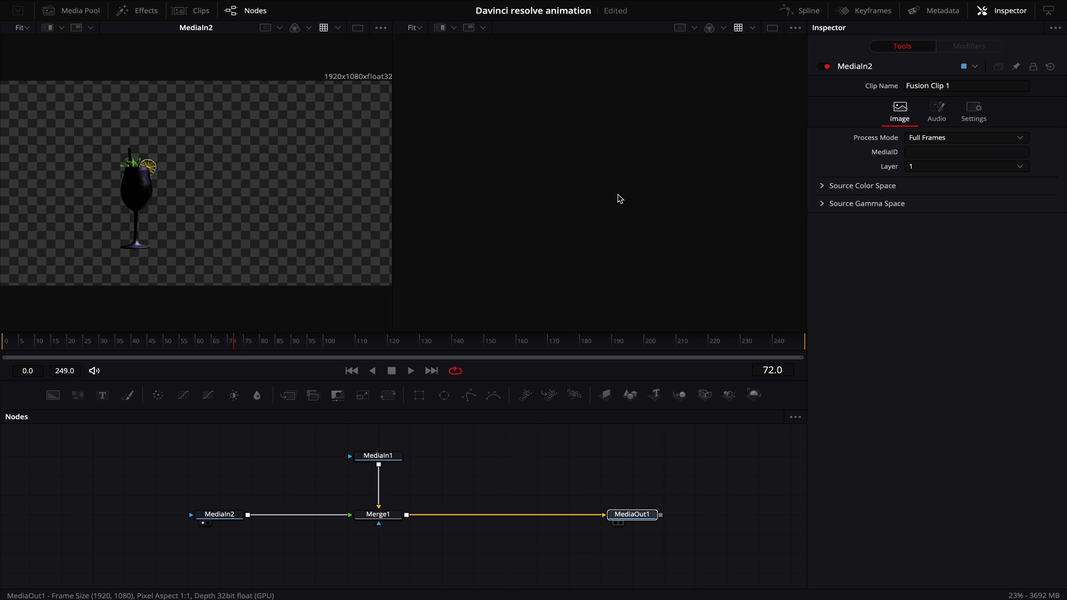
key(2)
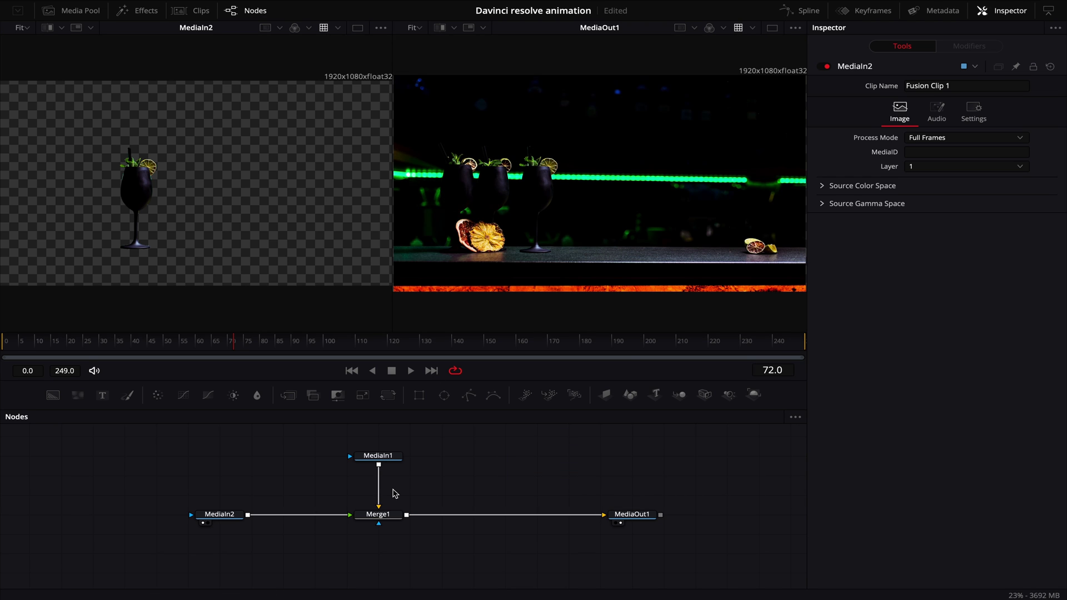
- View the Merge1 output in the first viewer and switch that viewer back to MediaIn2
drag(291, 441, 427, 473)
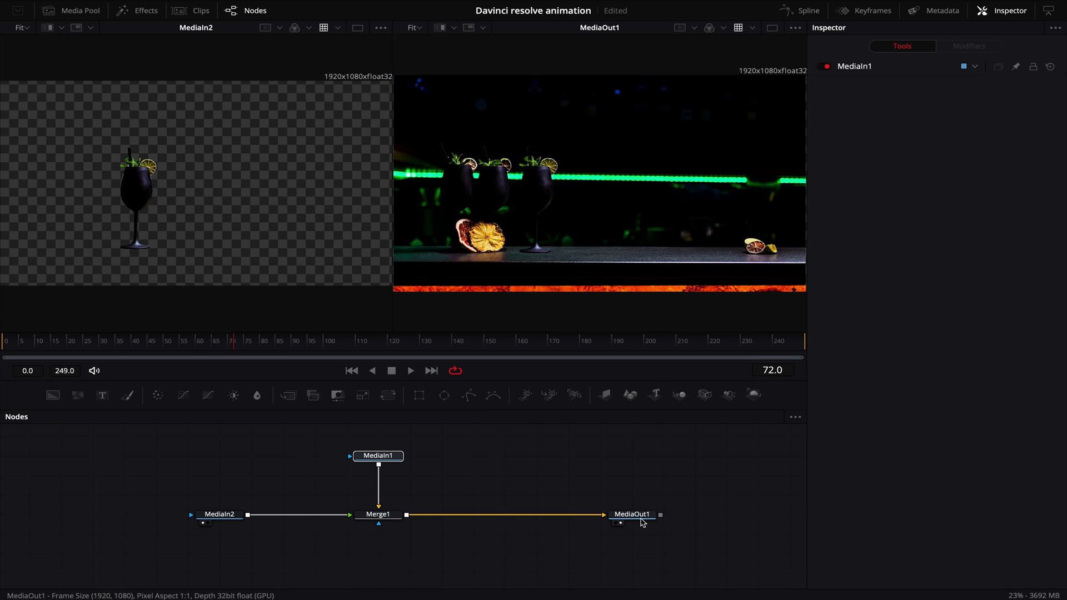
drag(368, 508, 367, 488)
key(ctrl+z)
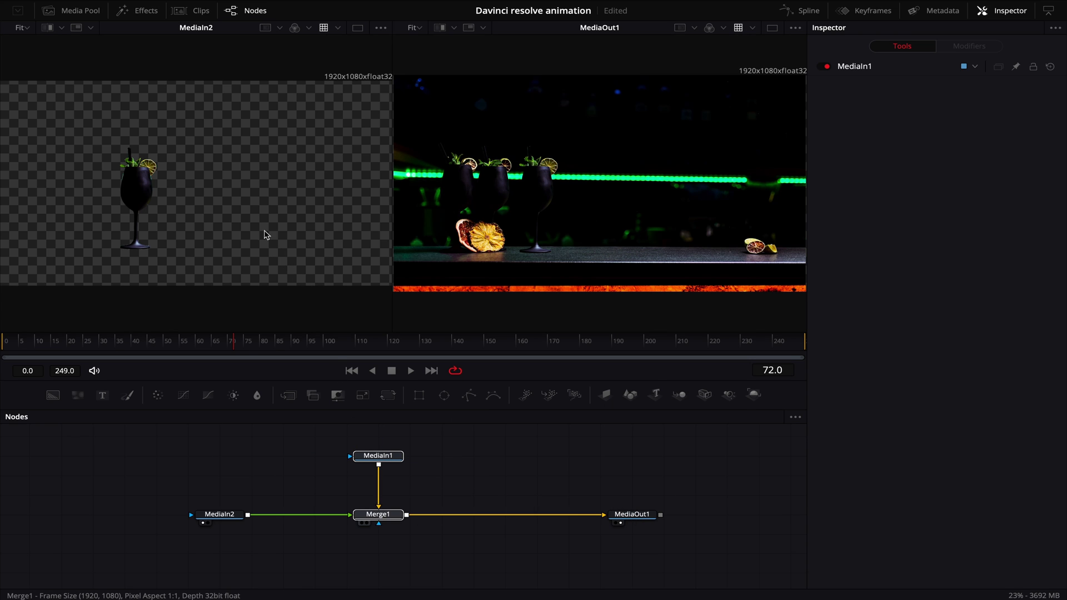
key(1)
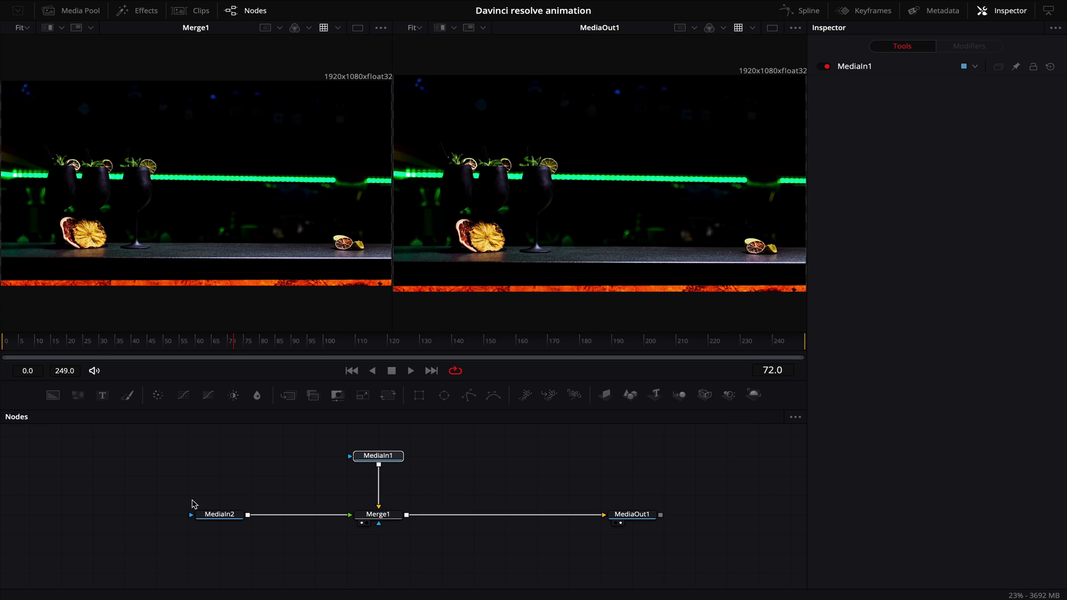
drag(209, 519, 172, 109)
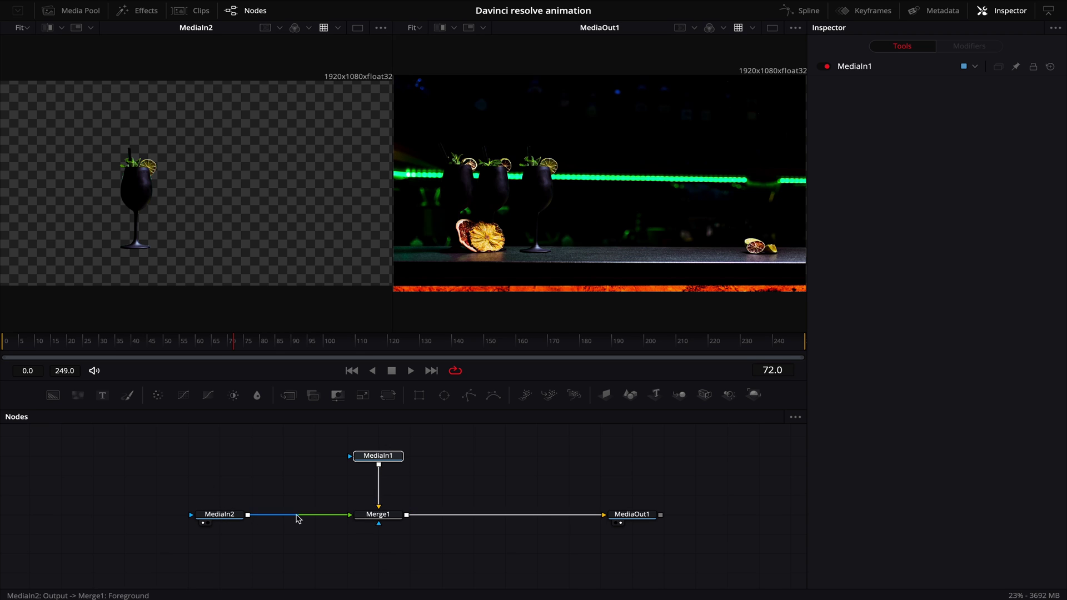
- Rename the MediaIn2 node as cup
click(223, 513)
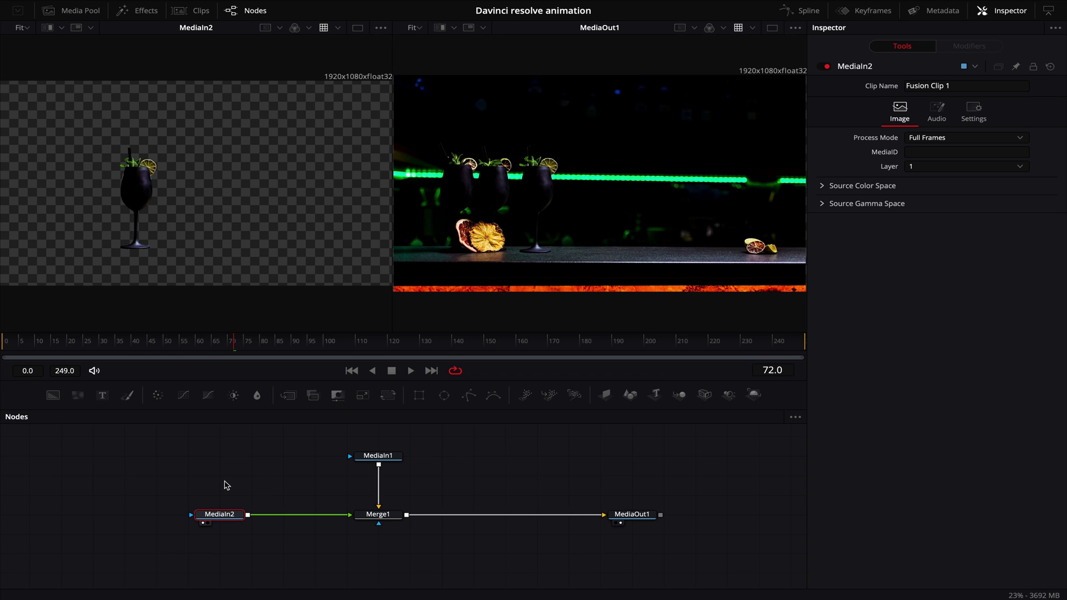
key(F2)
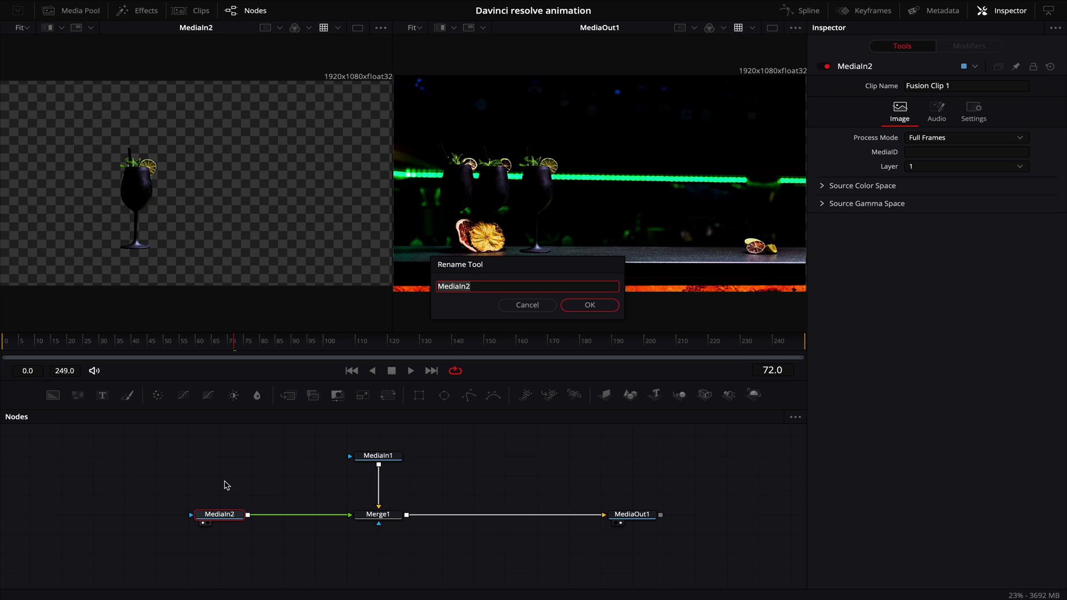
text(cup)
key(Return)
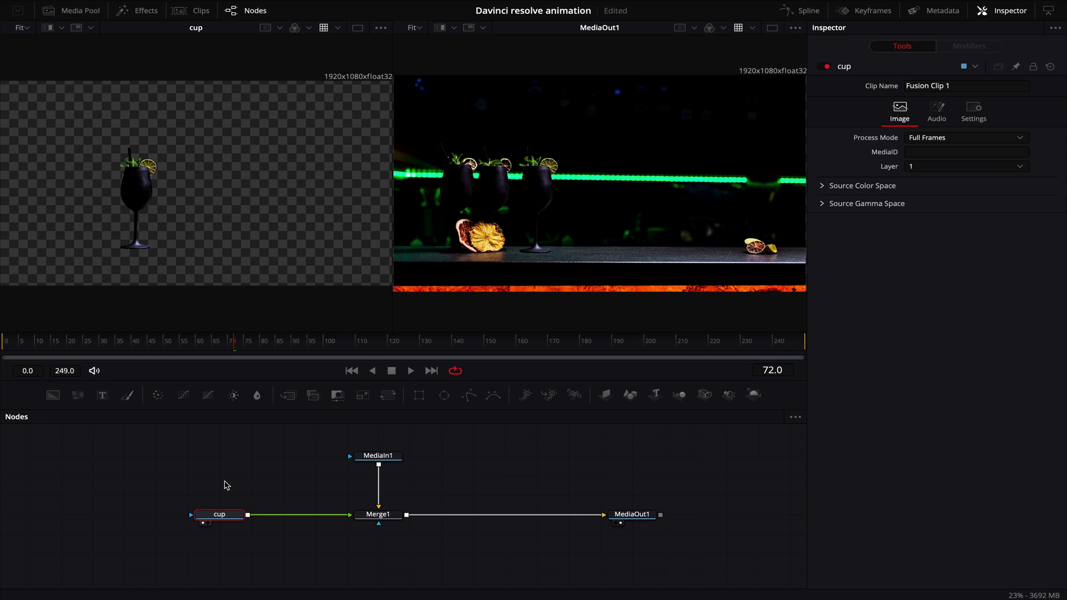
- Show MediaIn1 in the first viewer and rename the node as background
click(390, 464)
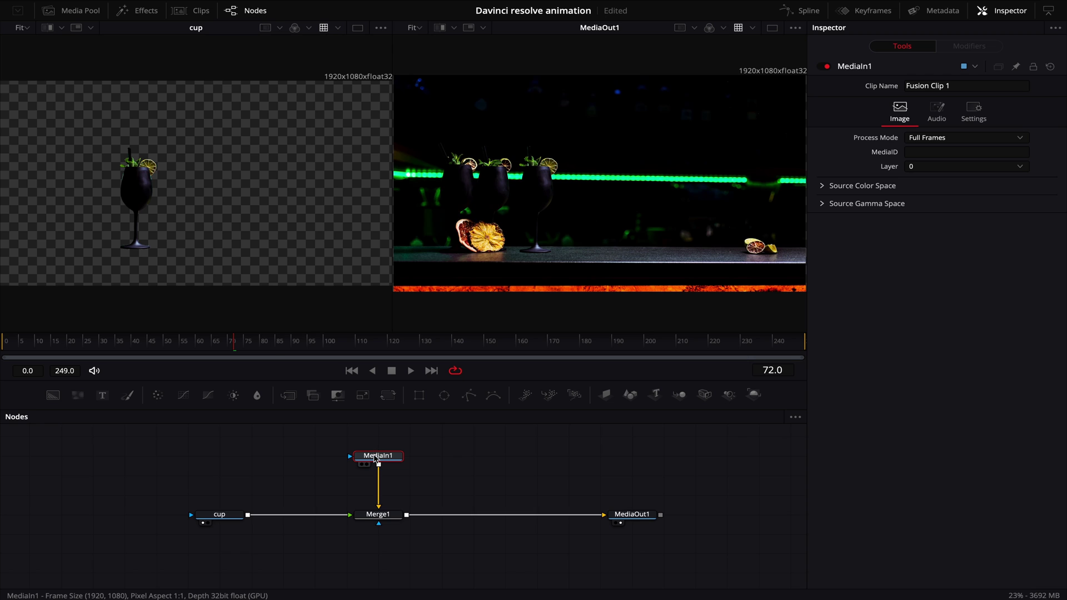
drag(376, 459, 274, 160)
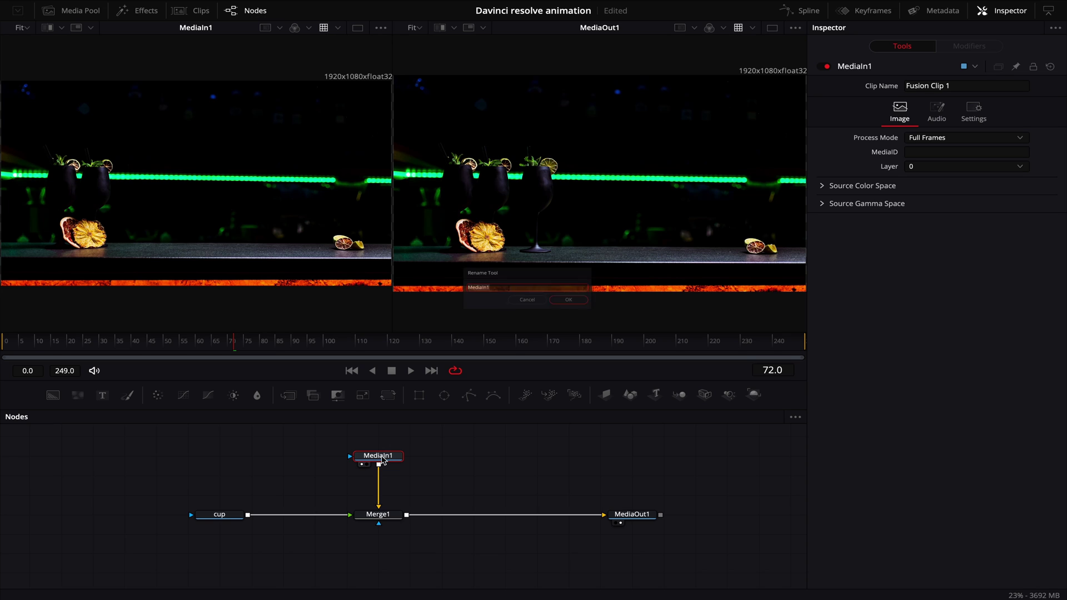
key(F2)
text(back)
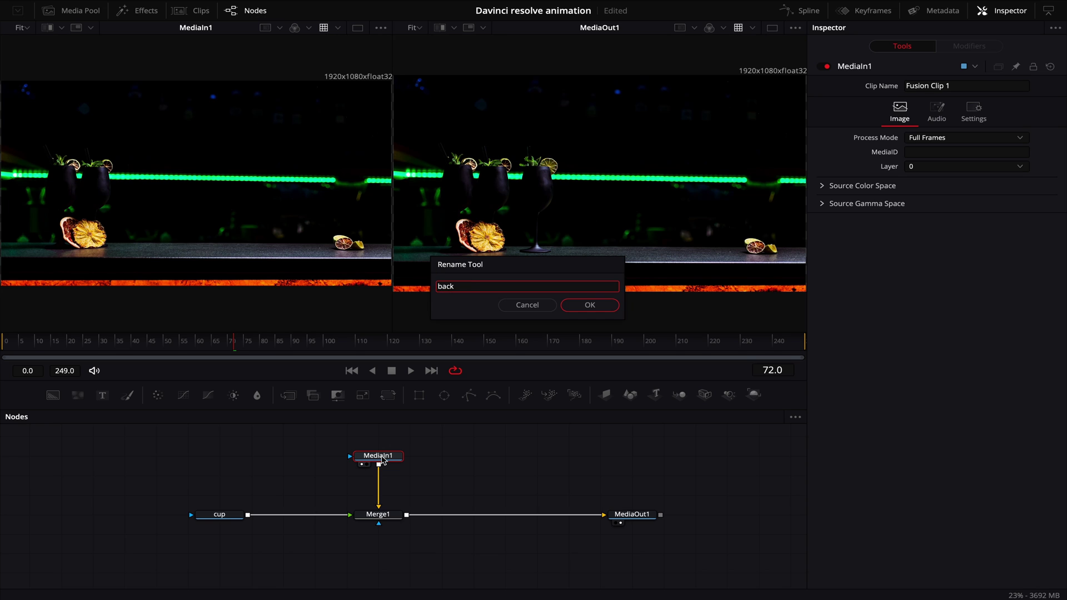
text(gr)
text(ound)
key(Return)
- Swap the node positions so that cup sits above Merge1 and background sits level with Merge1 on its left
drag(383, 459, 382, 439)
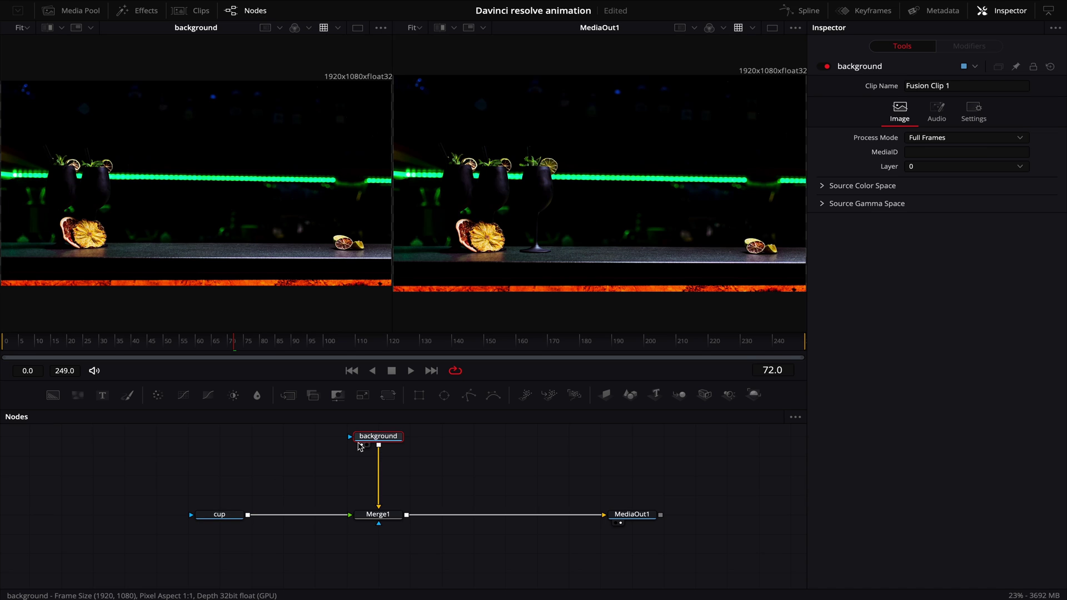
drag(376, 442, 400, 437)
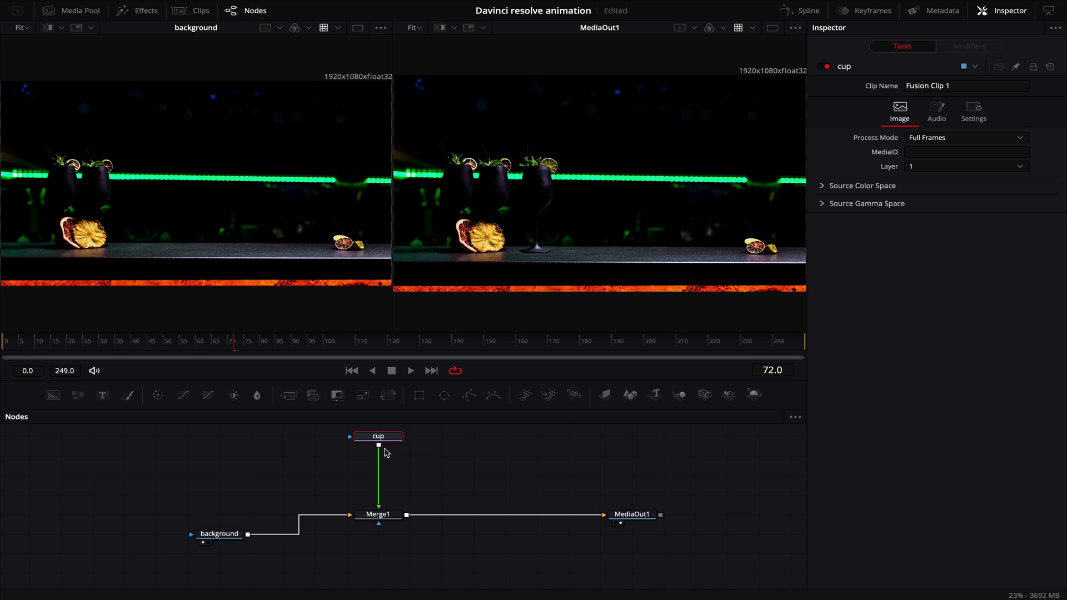
drag(219, 534, 220, 515)
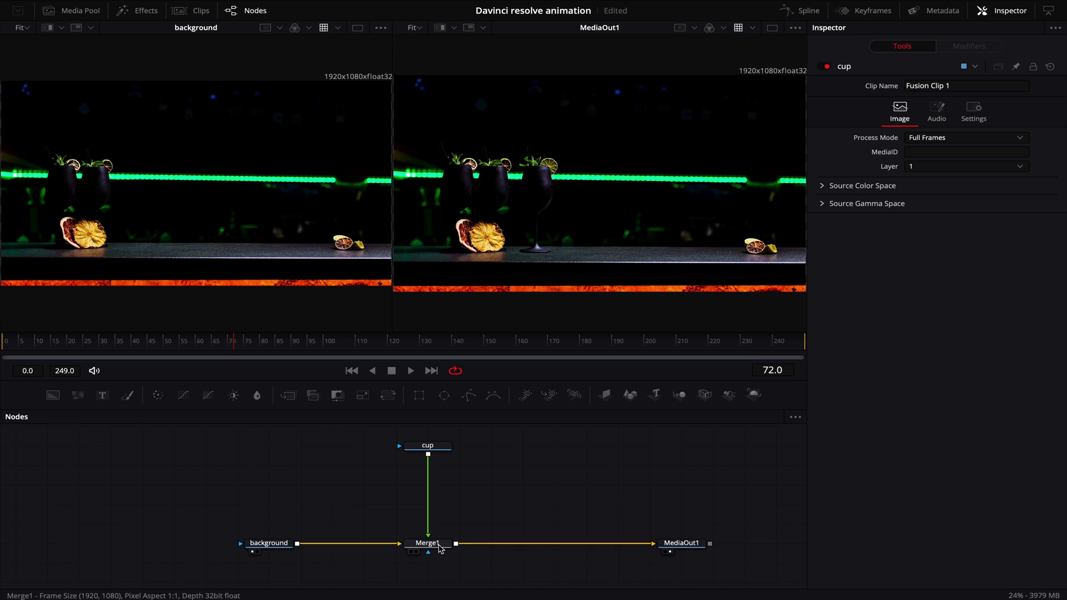
- Add a keyframe for the Center of Merge1 at the first frame of the composition
click(439, 546)
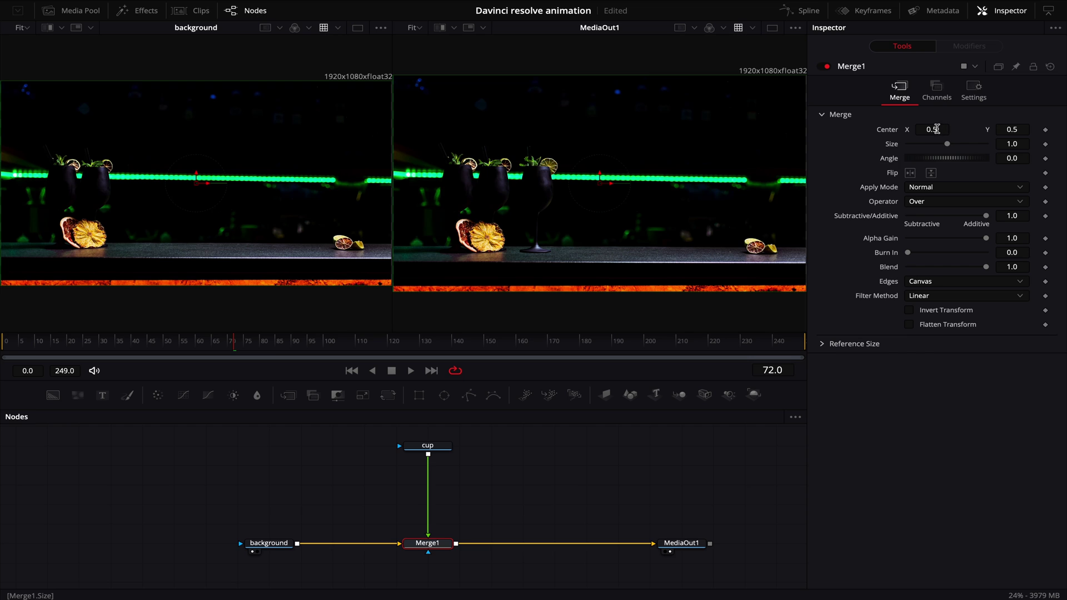
mouse_move(924, 129)
mouse_down()
mouse_move(1035, 129)
mouse_move(923, 129)
mouse_up()
click(150, 344)
drag(126, 345, 2, 344)
click(1046, 130)
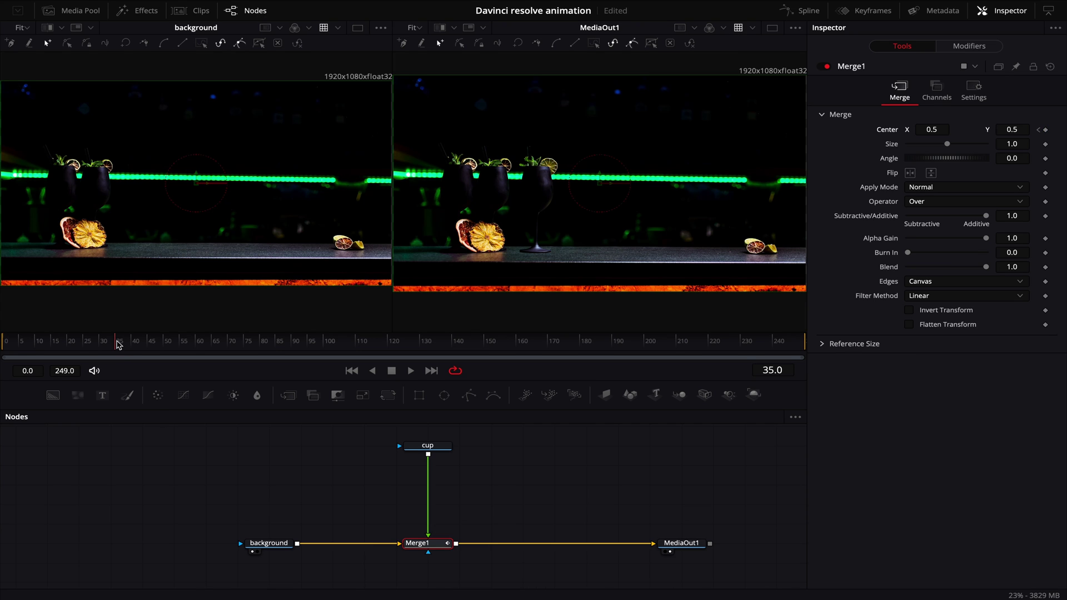
- Set the Center X of Merge1 to 0.929 at frame 35, check the glass's placement and play the animation from the start
drag(930, 129, 987, 129)
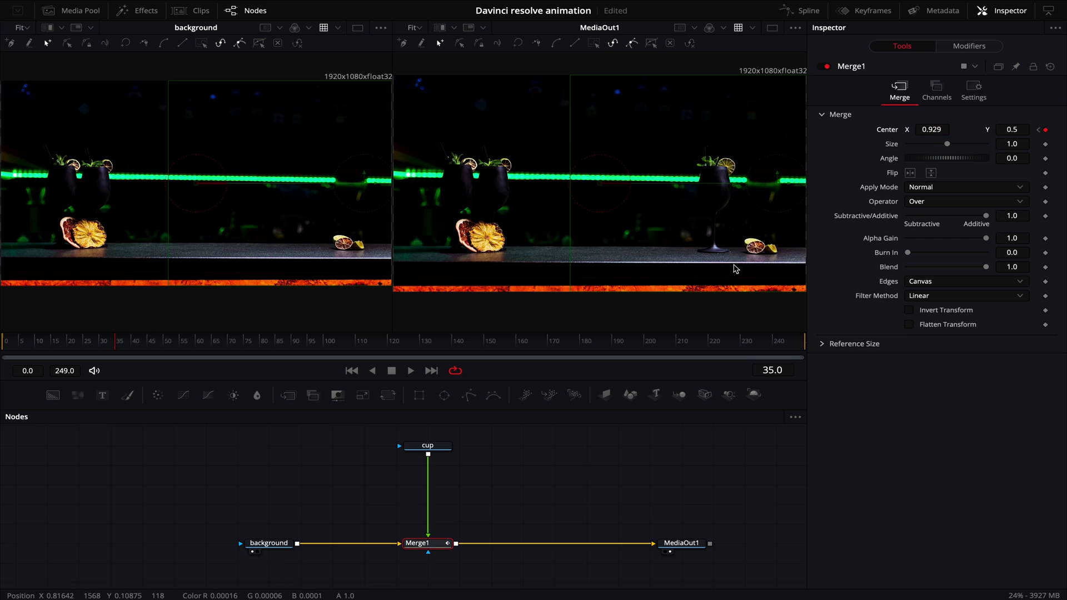
scroll(736, 260, up, 4)
scroll(735, 254, up, 2)
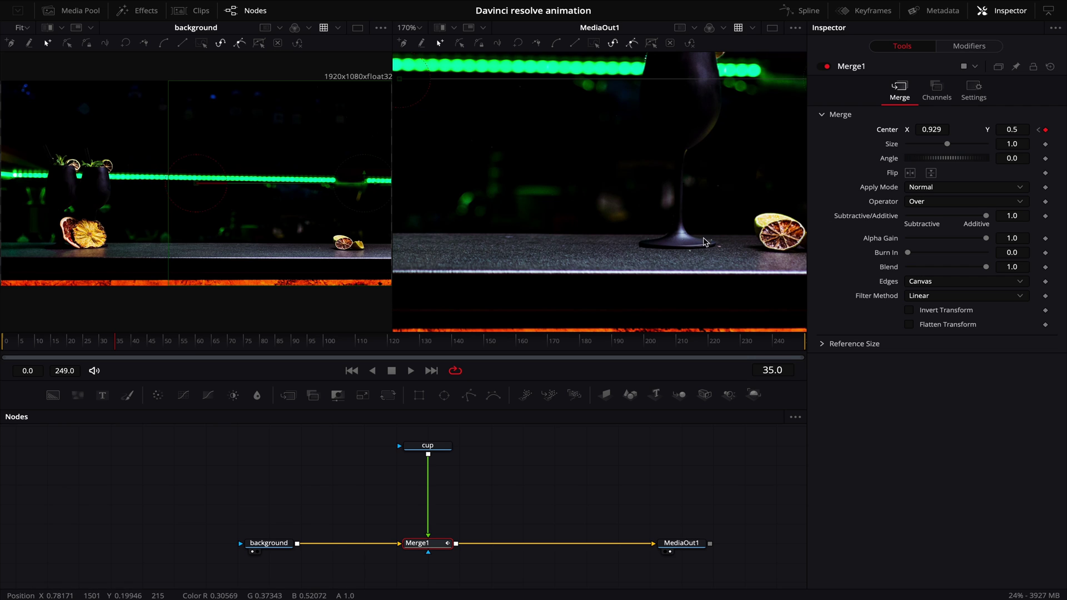
key(ctrl+f)
drag(115, 340, 5, 341)
key(space)
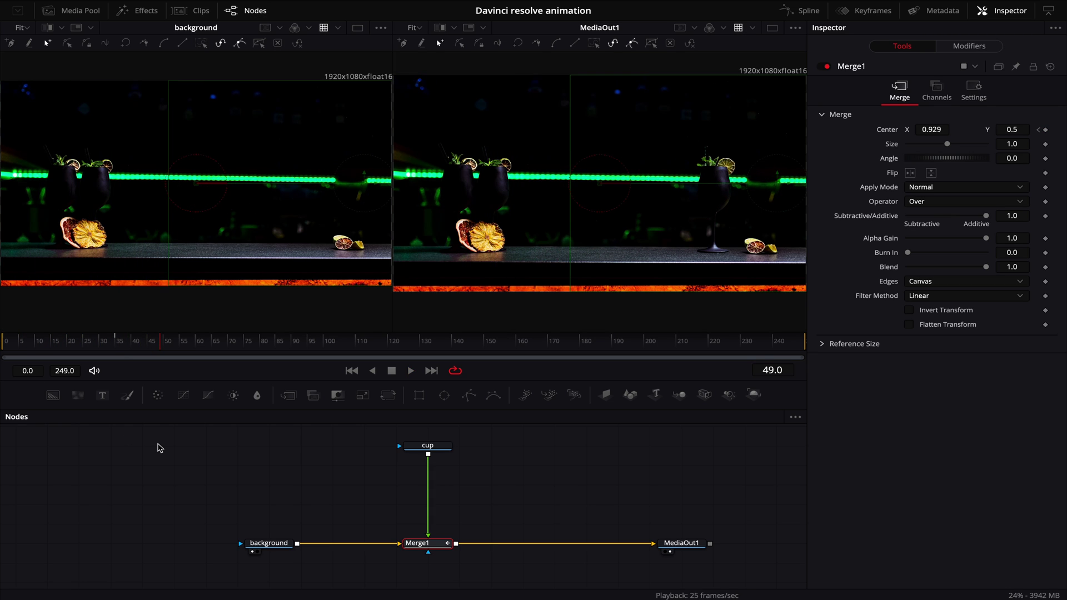
- Go back to frame 35 and add a Text node to the graph beside the cup node
click(119, 343)
drag(102, 395, 524, 455)
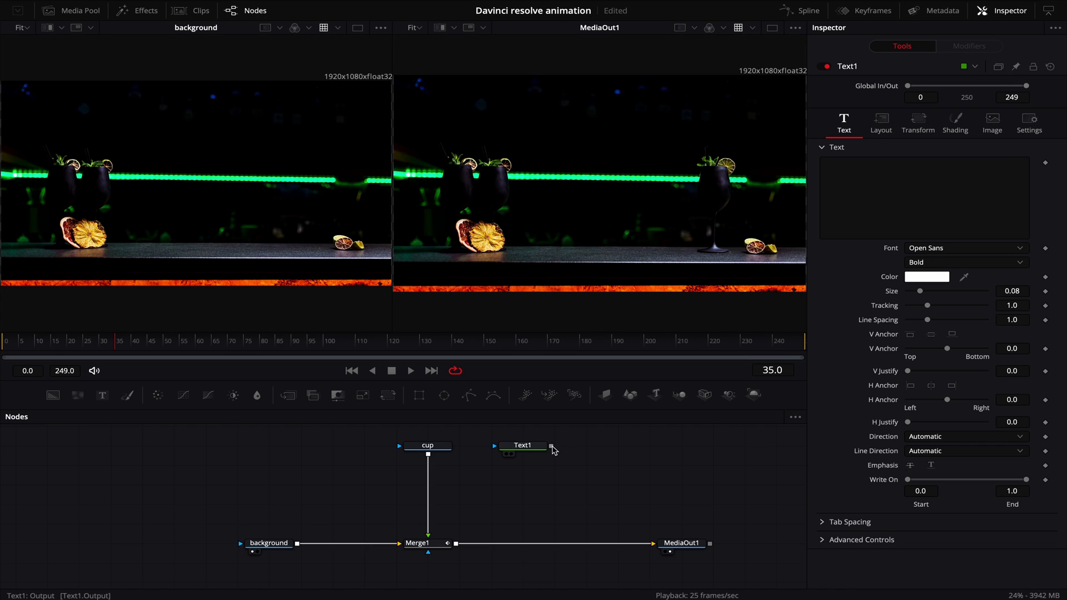
- Merge the Text1 node over Merge1's output and enter Drink as its text
drag(553, 450, 458, 546)
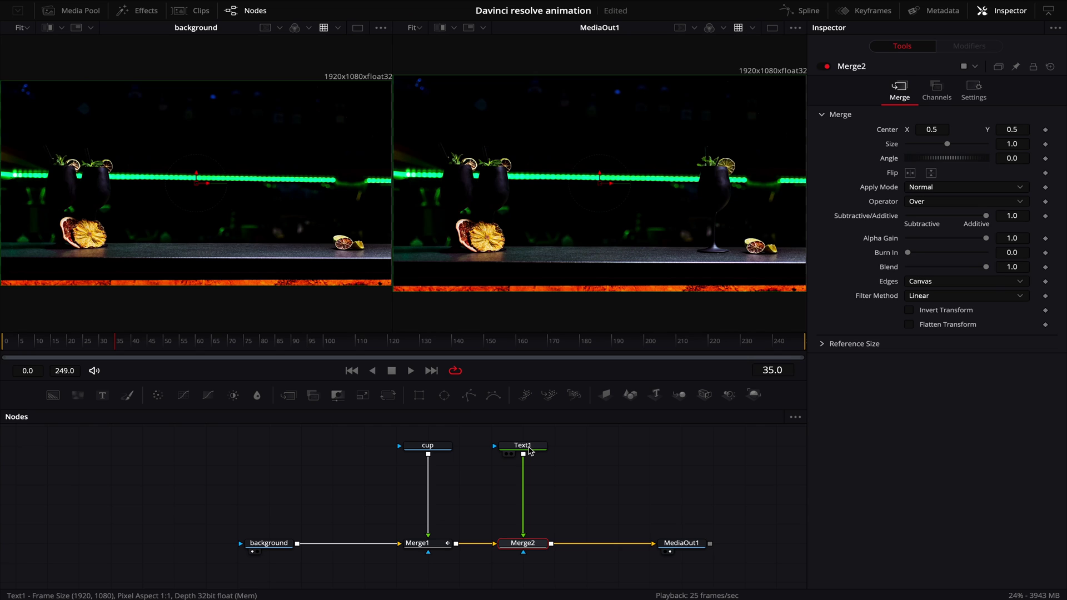
click(528, 447)
click(939, 185)
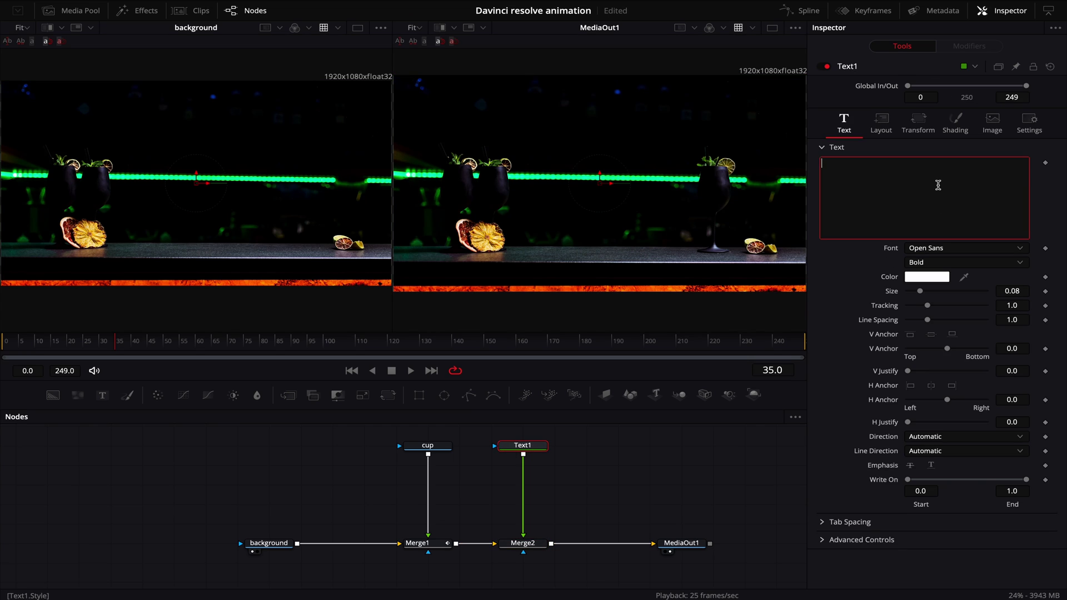
text(Drink)
- Change the font of the Drink text to Phosphate
click(975, 250)
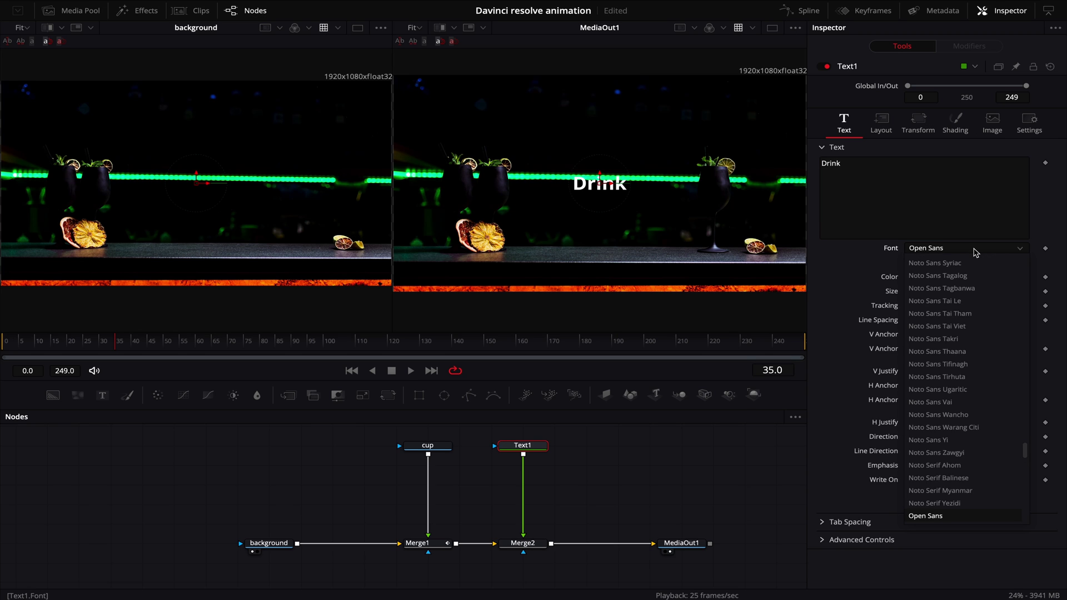
key(Down)
key(Down)
key(Down)
key(Down)
key(Down)
key(Down)
key(Down)
key(Down)
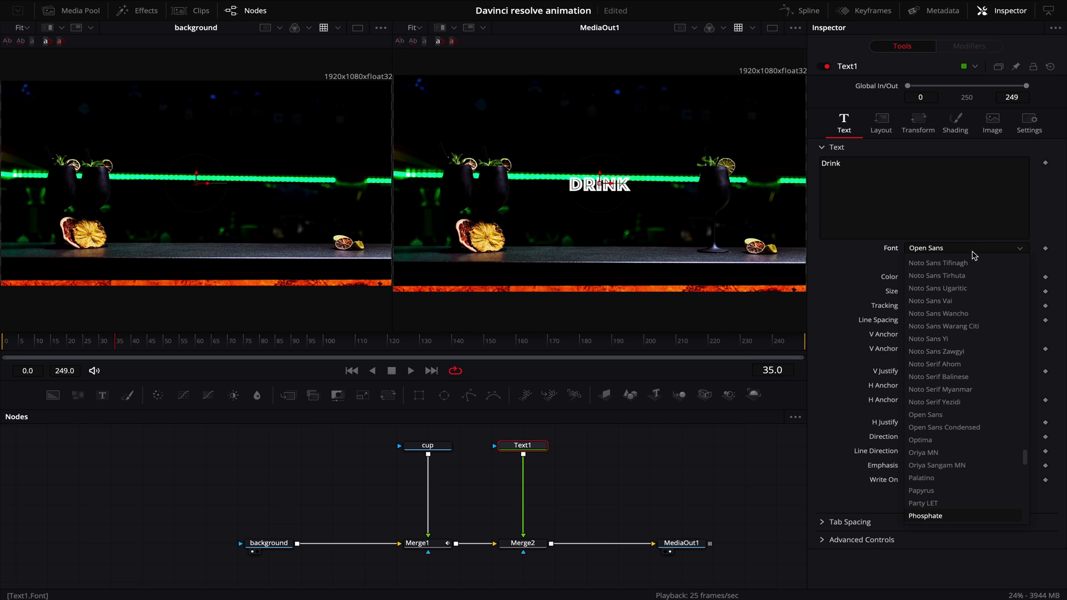
key(Return)
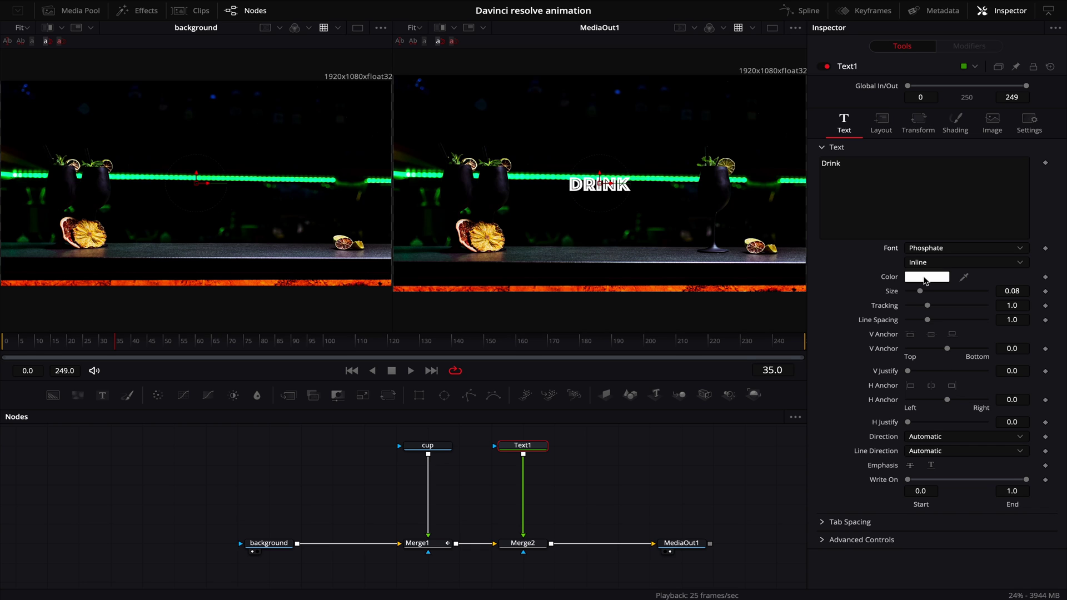
- Set the Drink text's colour to the bright green sampled from the background's light strip
click(925, 278)
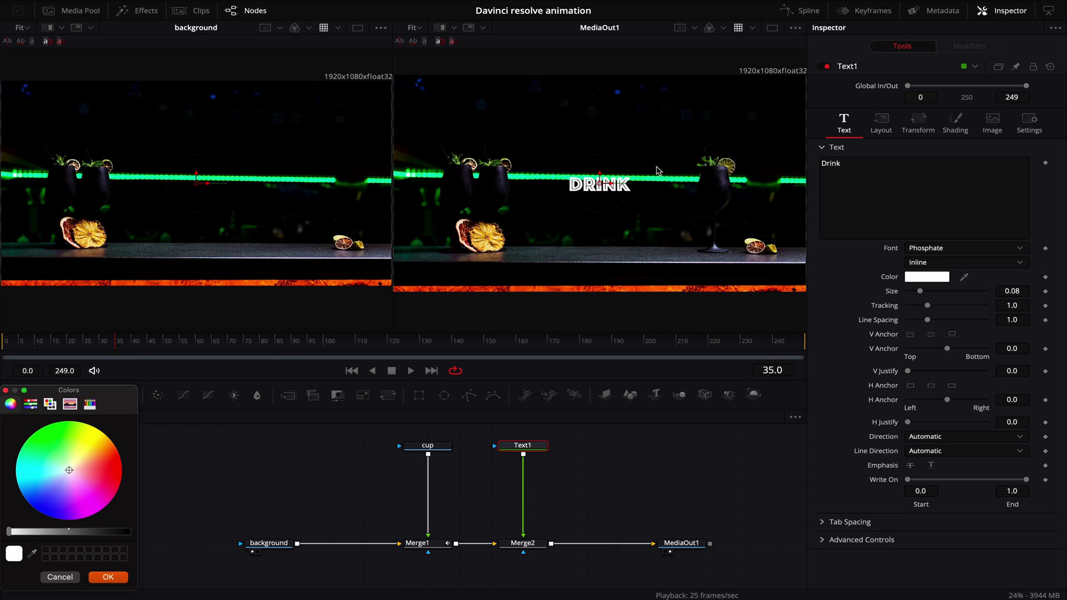
click(32, 555)
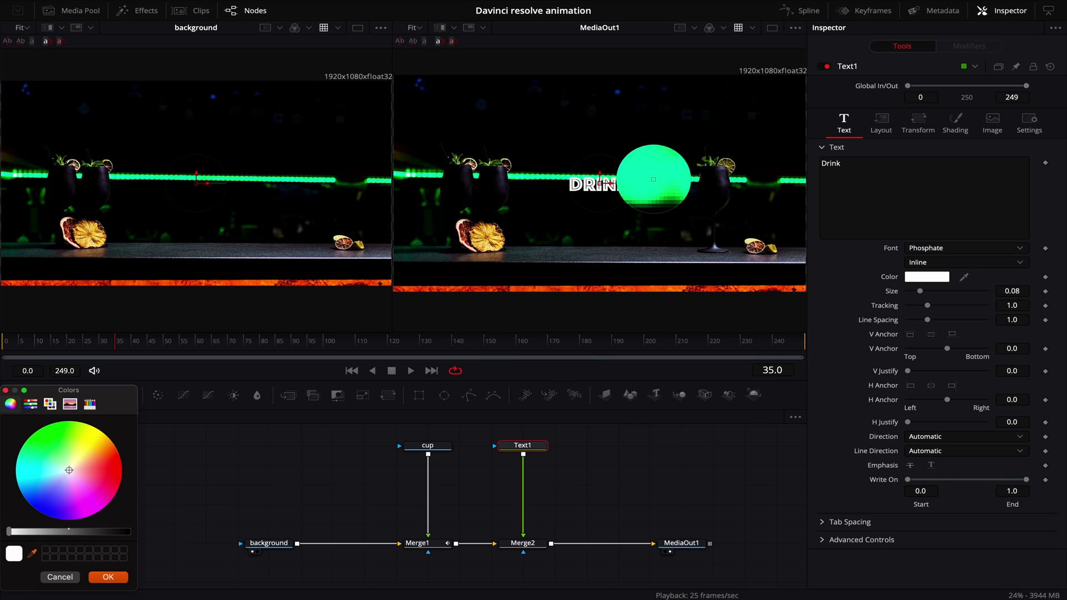
click(654, 180)
click(108, 577)
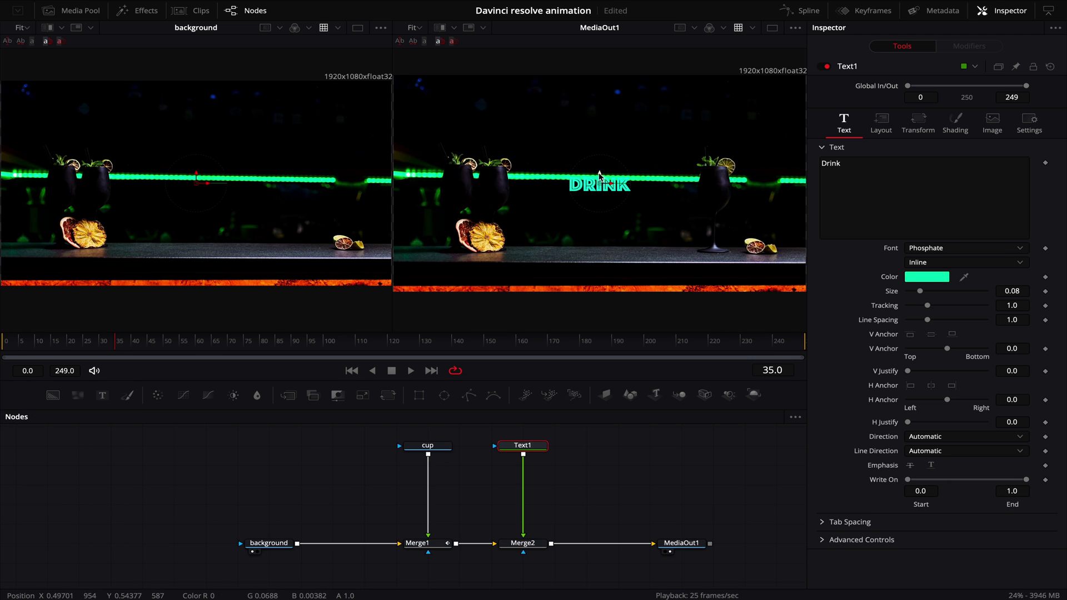
- Move the Drink text slightly down to sit just below the green light strip and preview the glass passing it
drag(603, 176, 599, 181)
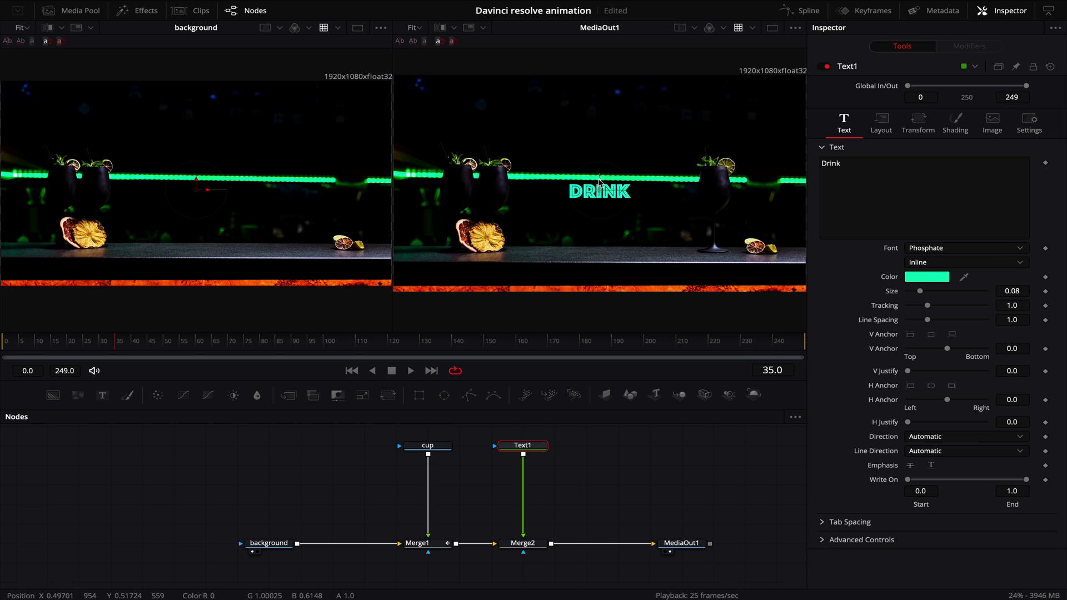
drag(8, 341, 81, 343)
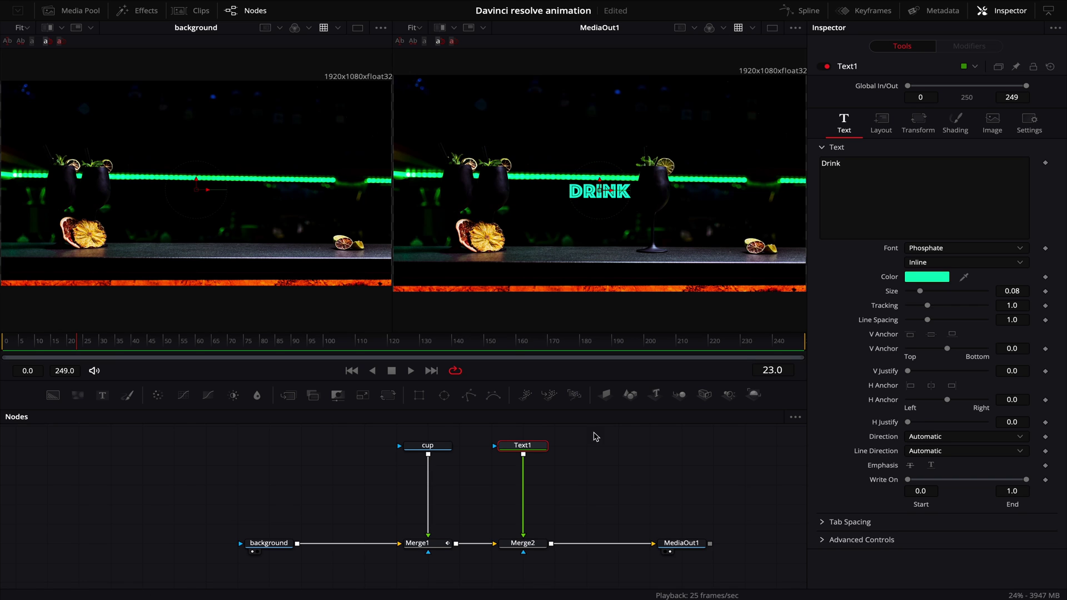
- Add a Polygon mask node below Merge2 and go to the first frame of the composition
scroll(589, 439, right, 1)
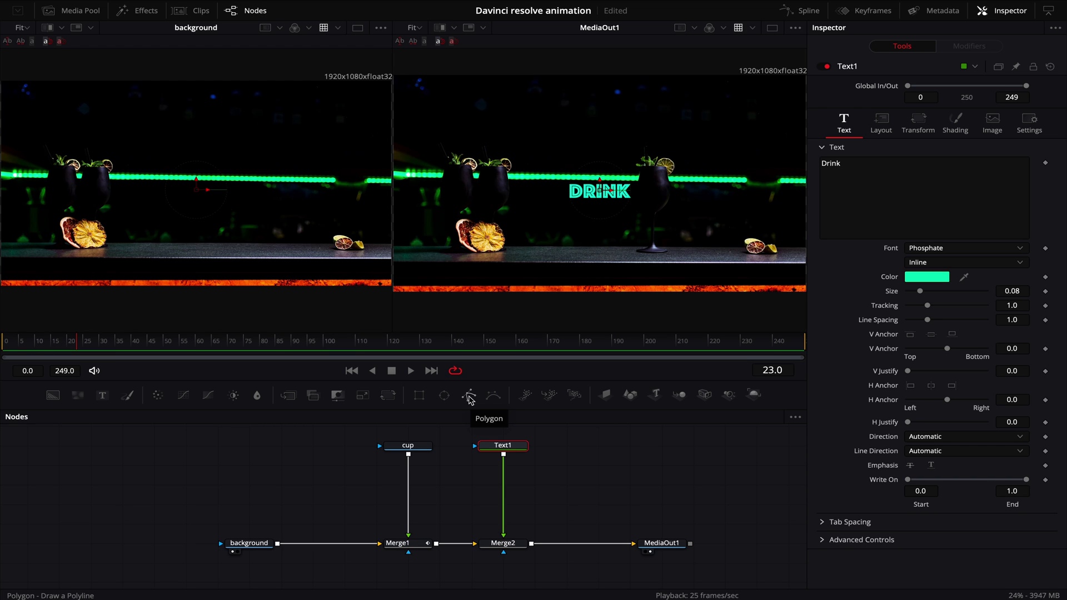
drag(470, 397, 504, 579)
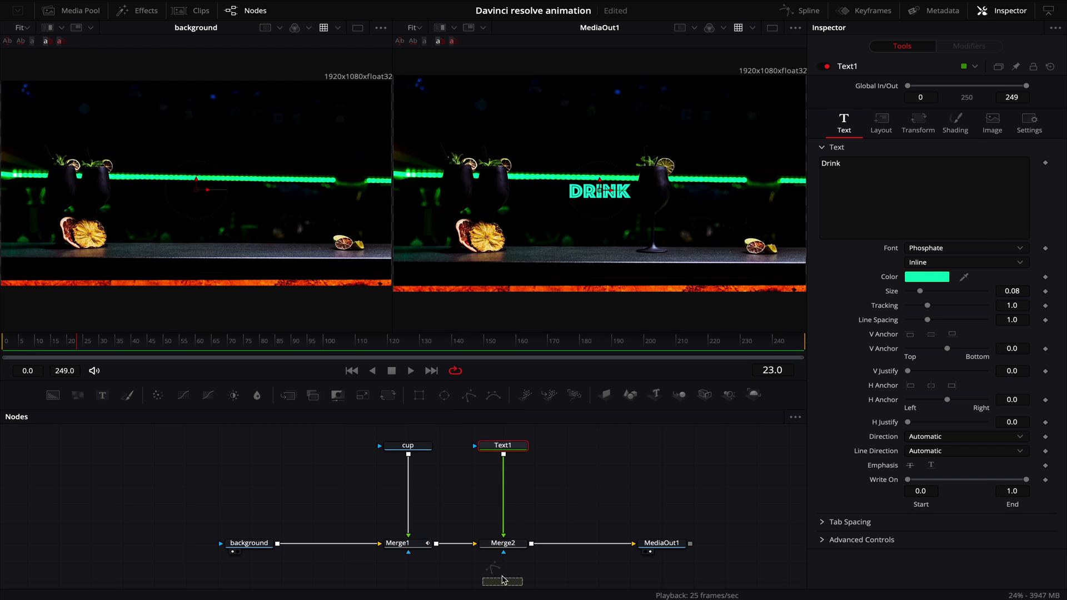
key(Home)
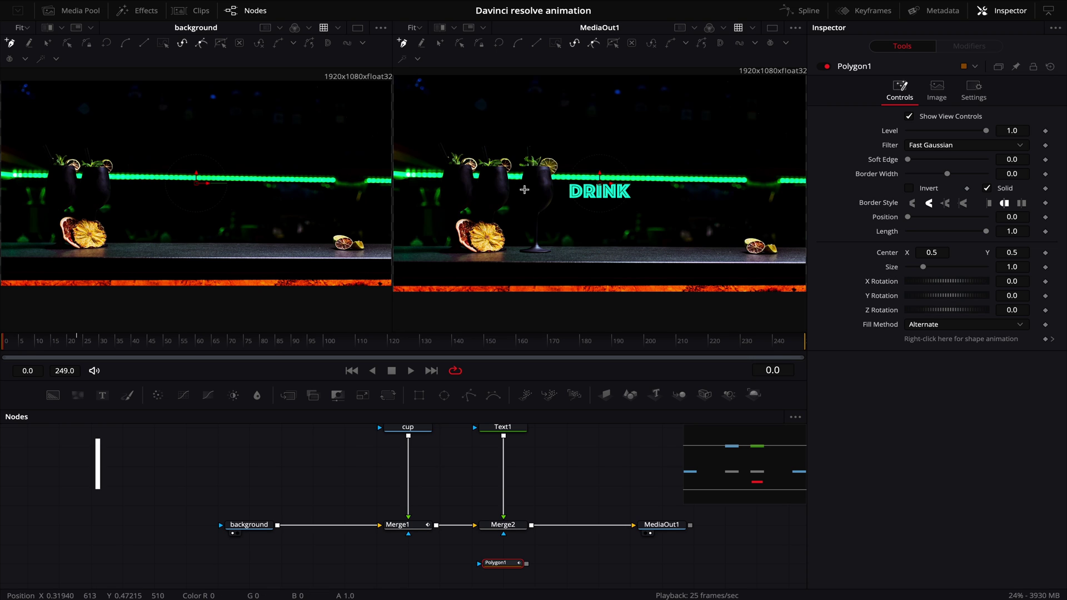
- Draw a closed polygon mask curving around the moving glass's bowl and extending around the Drink text past the frame's right edge
scroll(533, 196, up, 1)
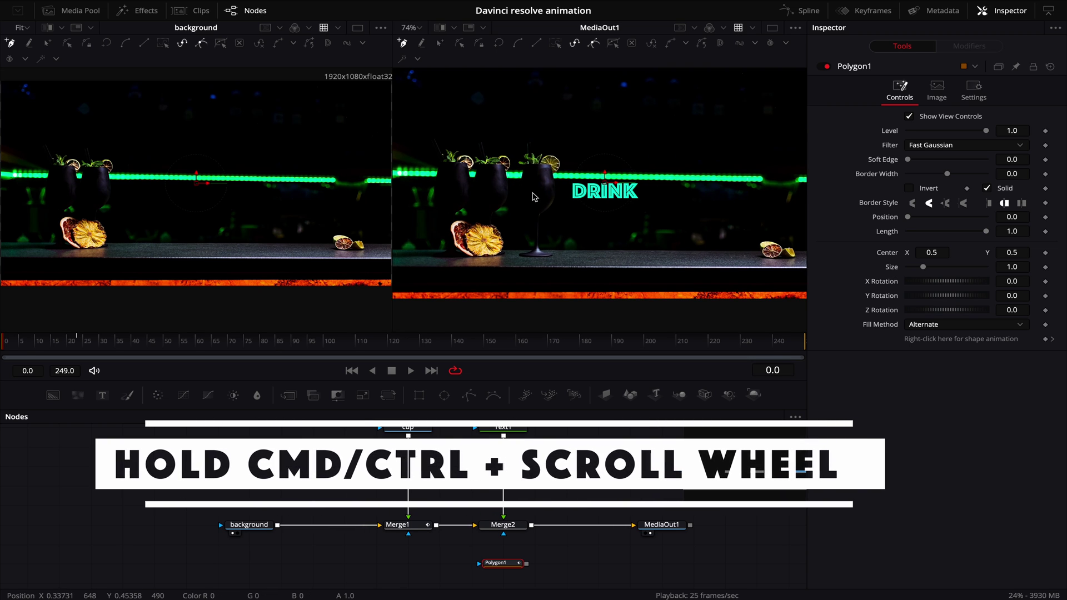
scroll(533, 195, up, 3)
scroll(531, 193, up, 1)
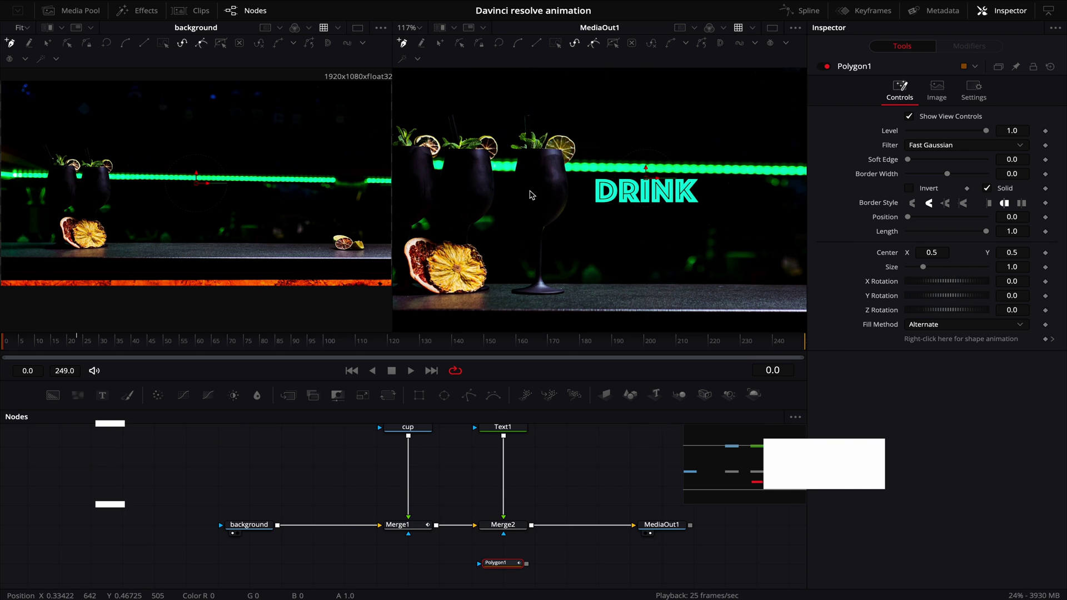
click(512, 182)
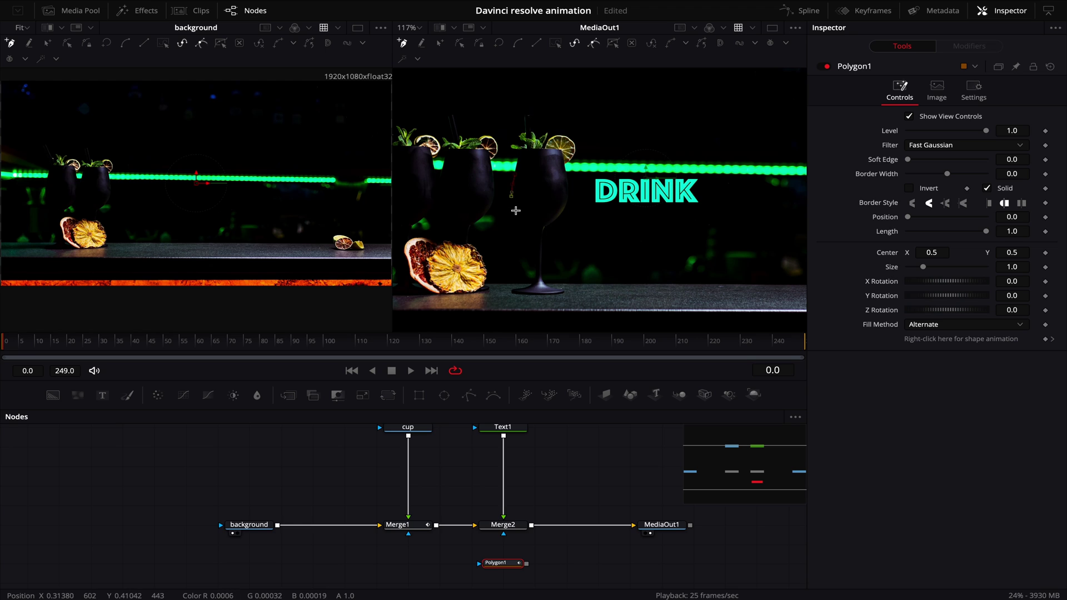
click(535, 228)
scroll(703, 249, down, 2)
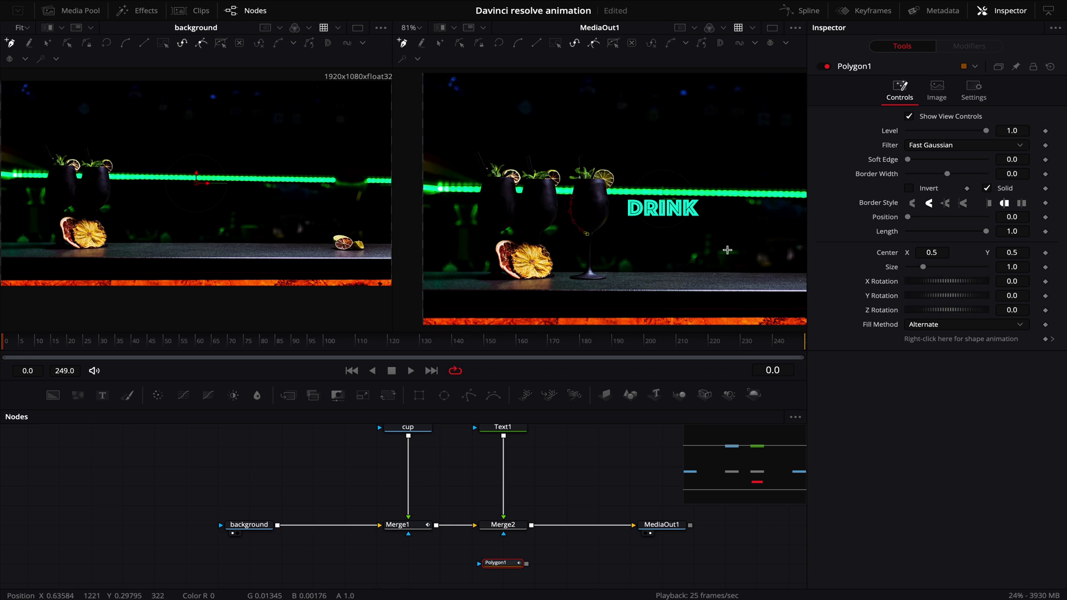
scroll(734, 247, right, 5)
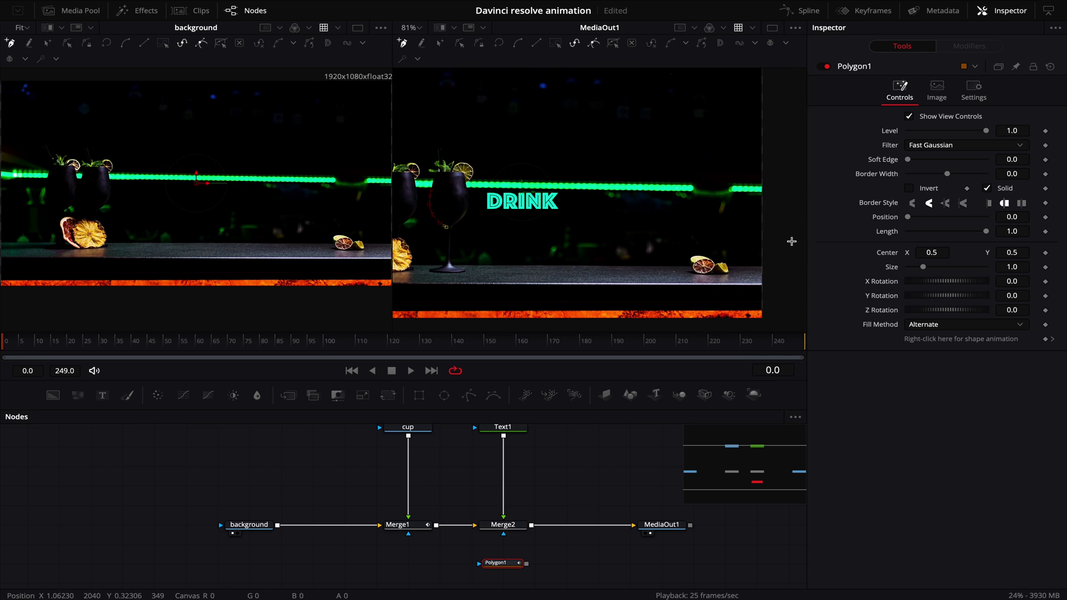
click(793, 238)
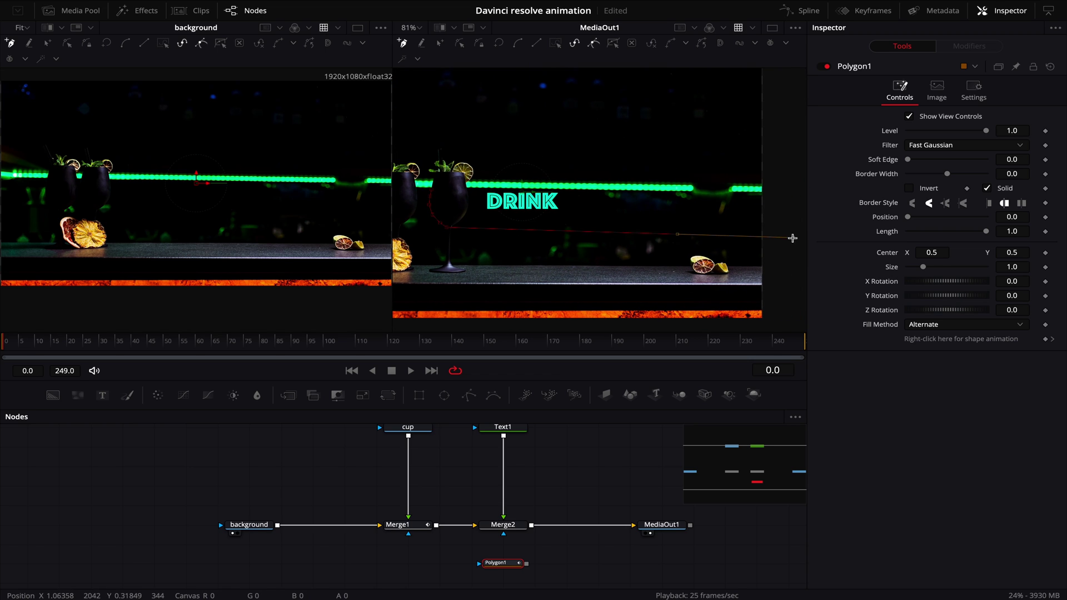
click(794, 155)
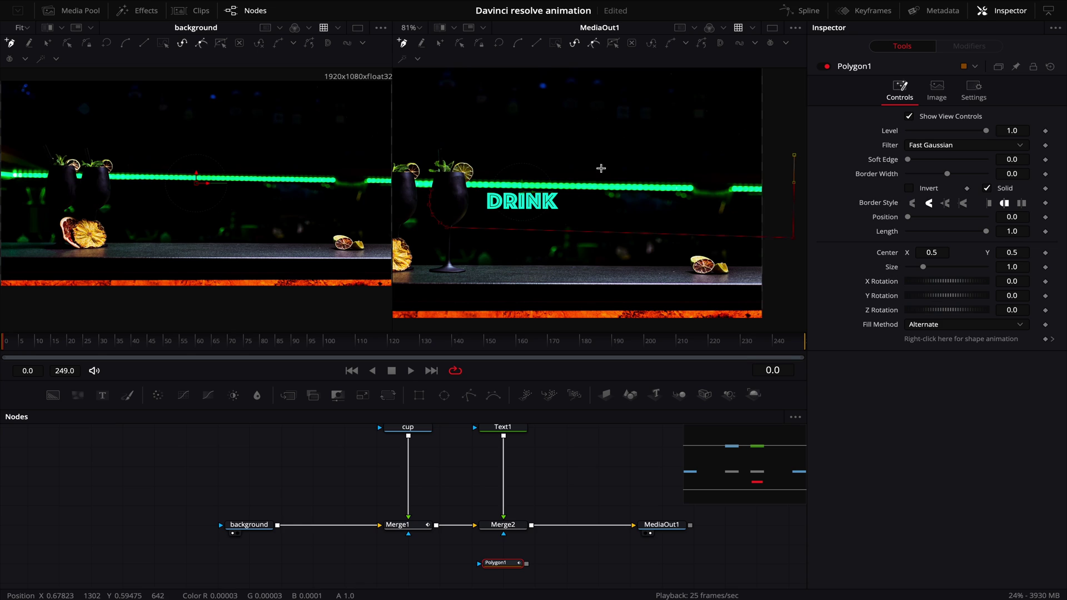
click(434, 189)
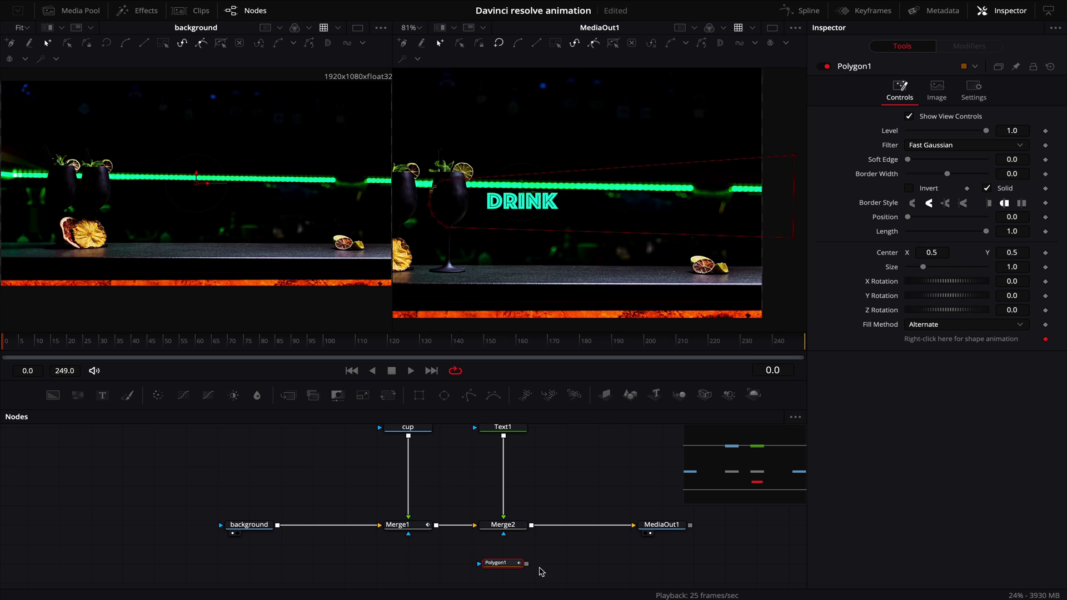
- Connect the output of Polygon1 to the effect mask input of Merge2
mouse_move(527, 564)
mouse_down()
mouse_move(531, 551)
mouse_move(504, 534)
mouse_move(541, 565)
mouse_up()
drag(528, 565, 504, 535)
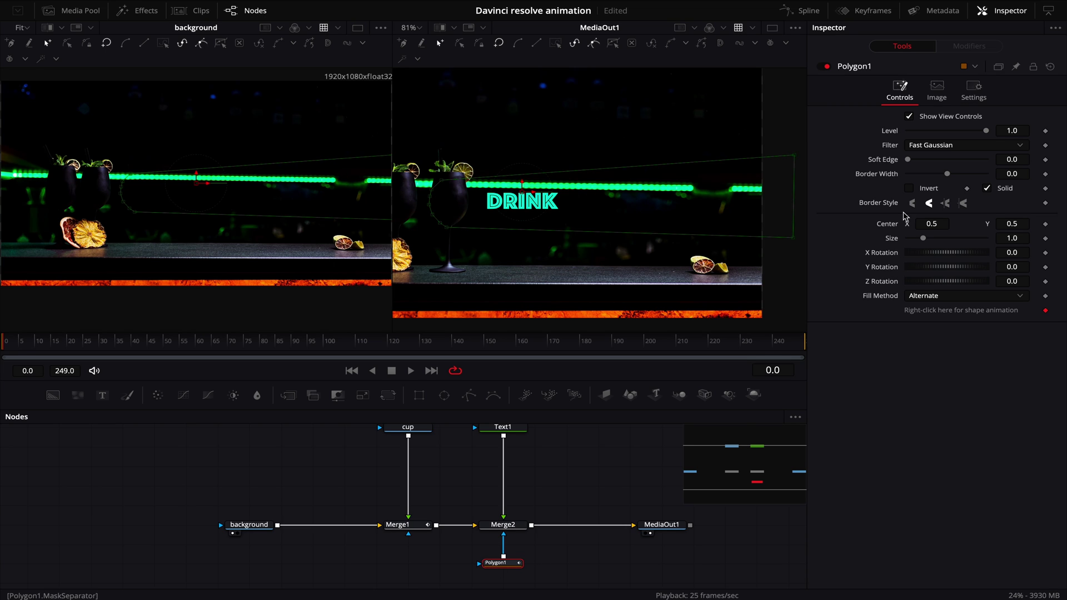
- Try inverting the mask with Polygon1's Invert option and with Merge2's Apply Mask Inverted setting
click(909, 189)
click(909, 188)
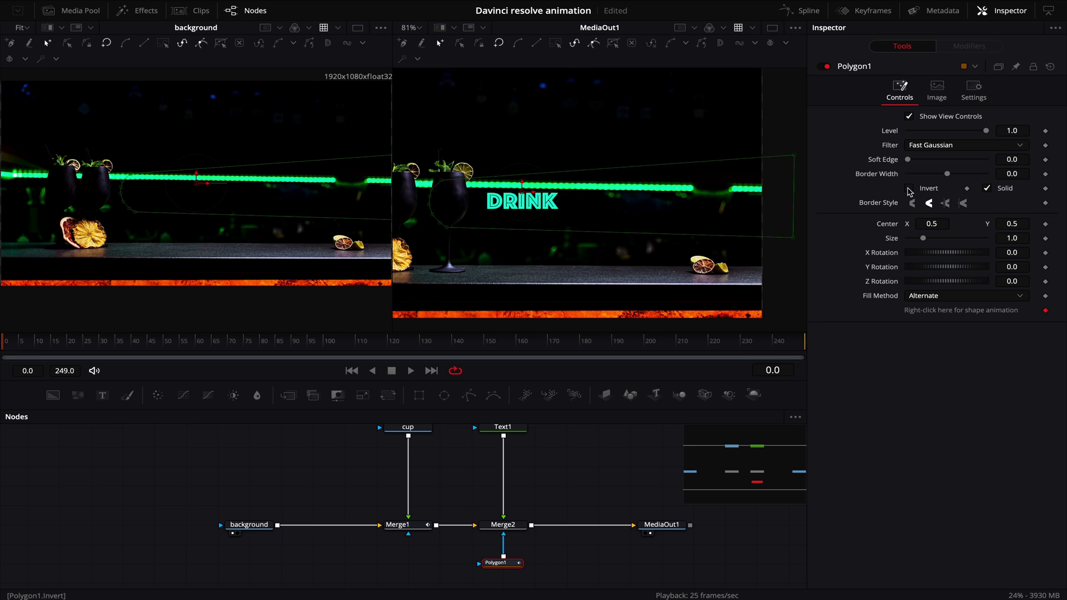
click(503, 524)
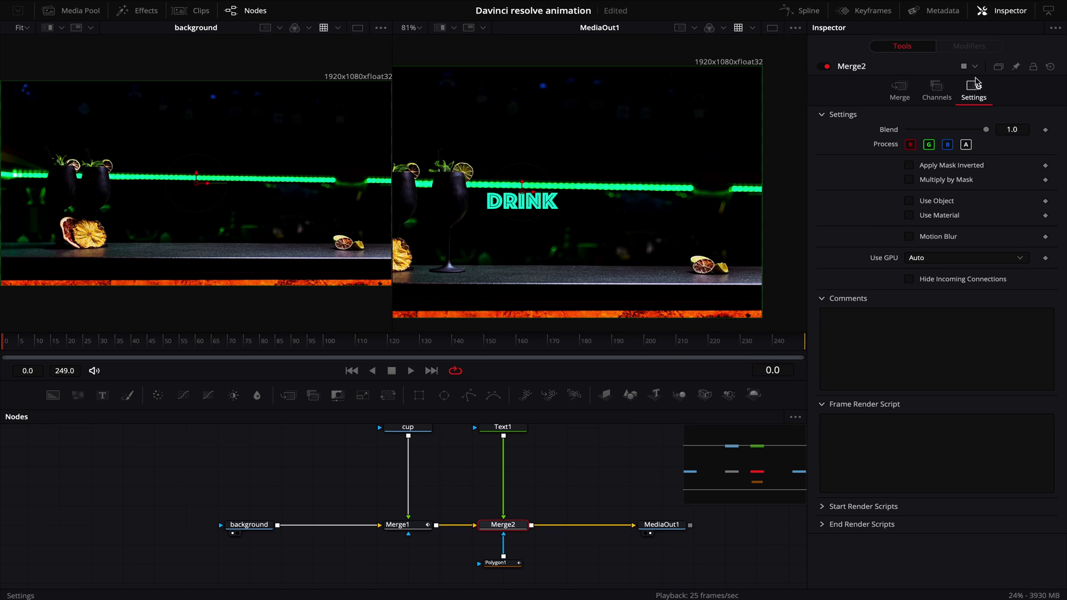
click(909, 166)
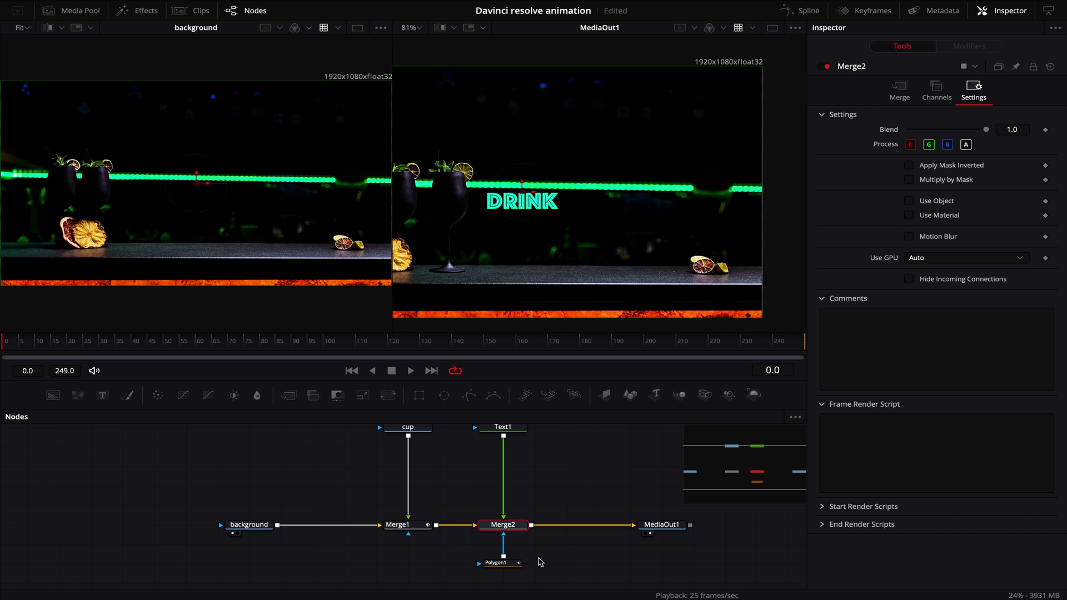
- Invert the Polygon1 mask and add a keyframe for its Center at the first frame
click(500, 563)
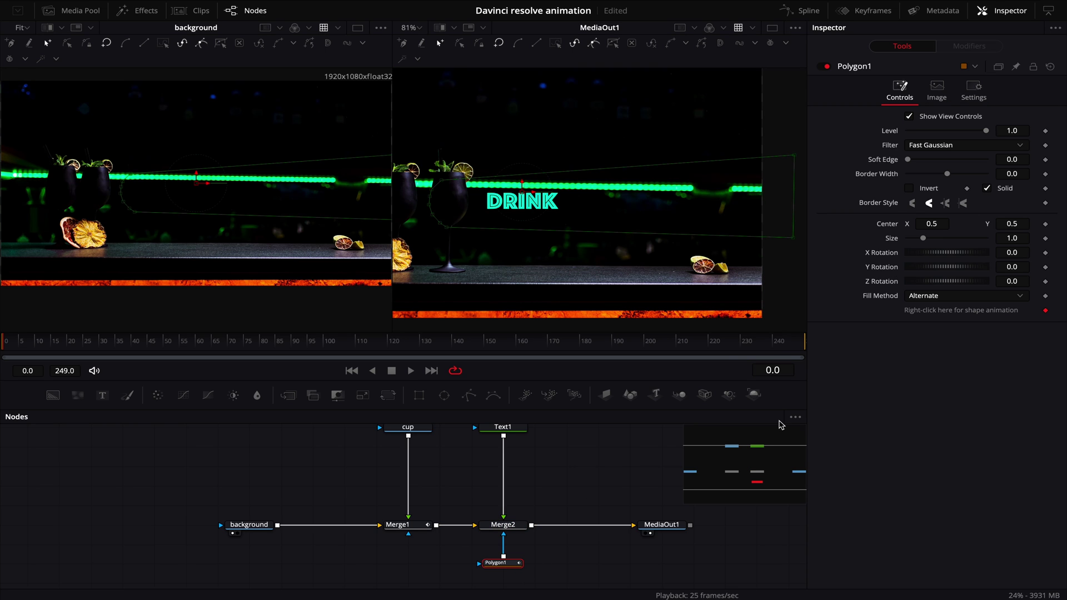
click(910, 189)
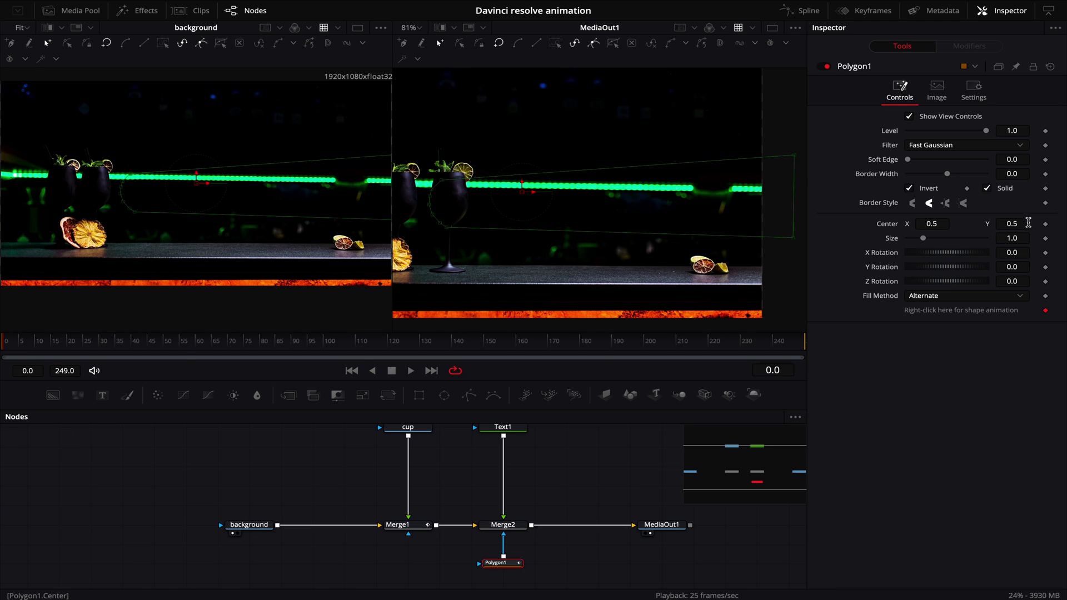
click(1045, 224)
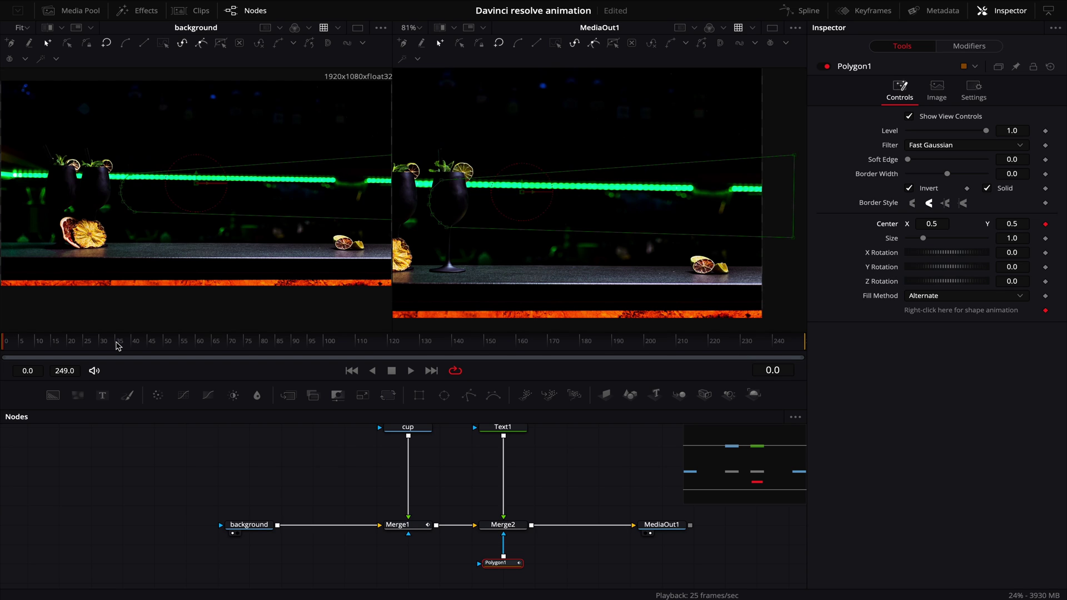
- Set the Center X of Polygon1 to 0.927 at frame 35 and scrub back to frame 14 to check the text reveal
click(118, 346)
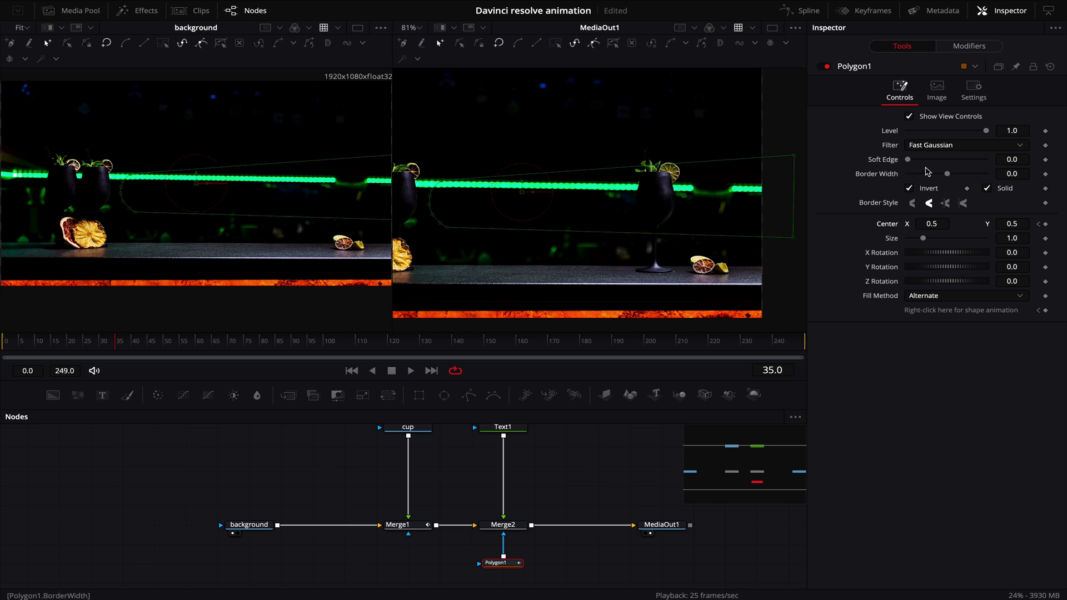
drag(929, 225, 995, 225)
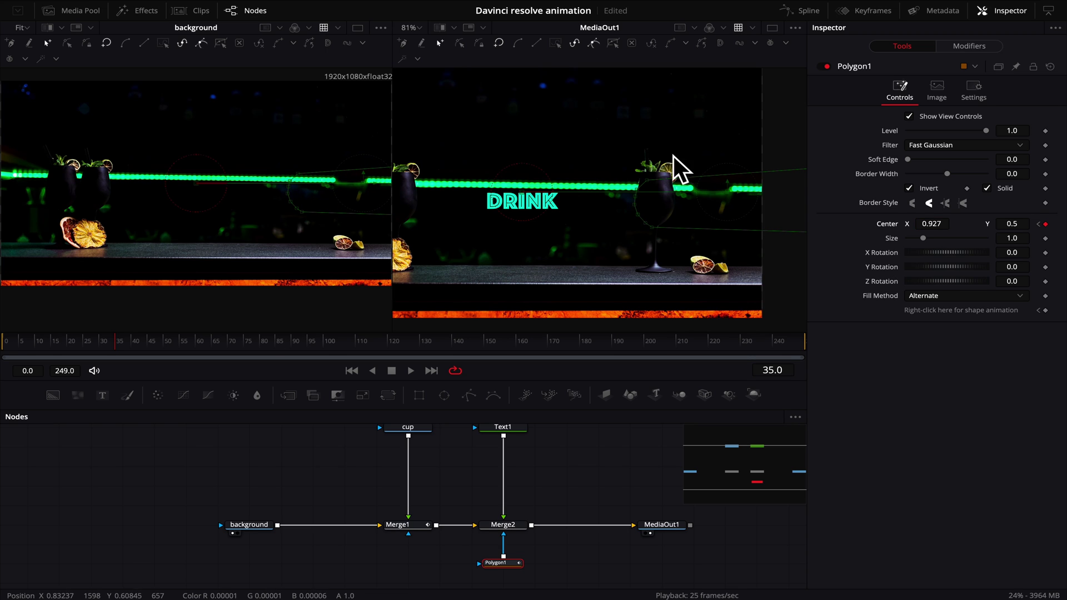
drag(115, 341, 49, 340)
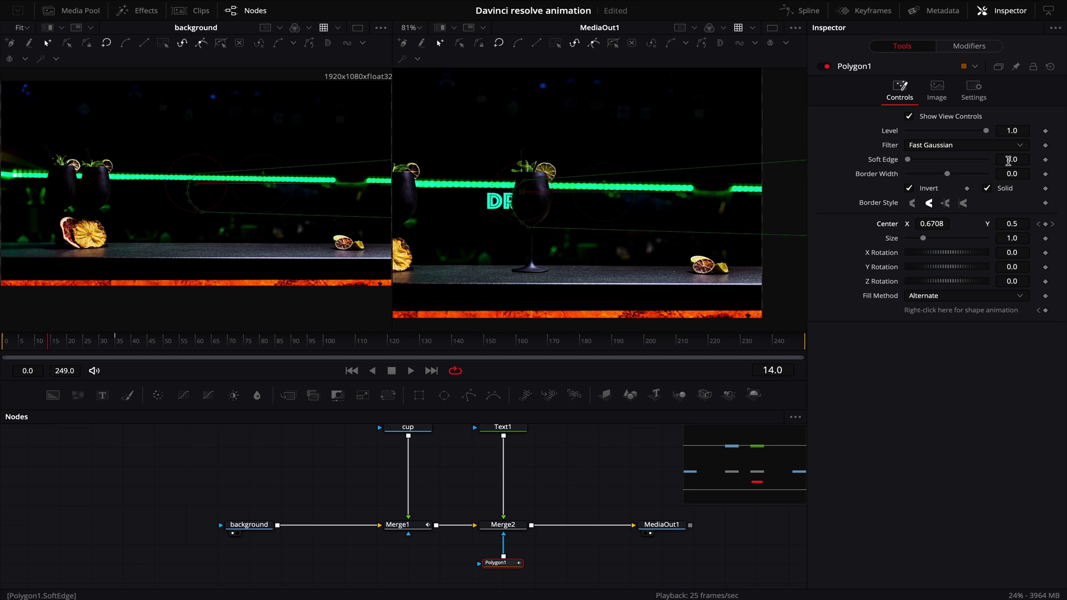
- Set the Soft Edge of Polygon1 to 0.0021 and play the animation to check the reveal
drag(1011, 159, 1013, 160)
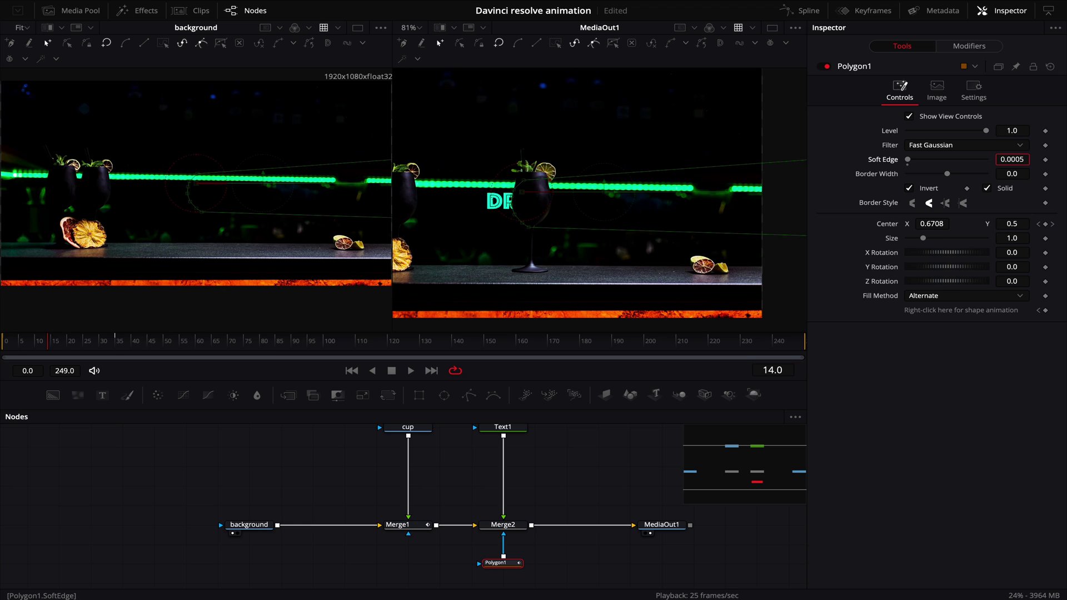
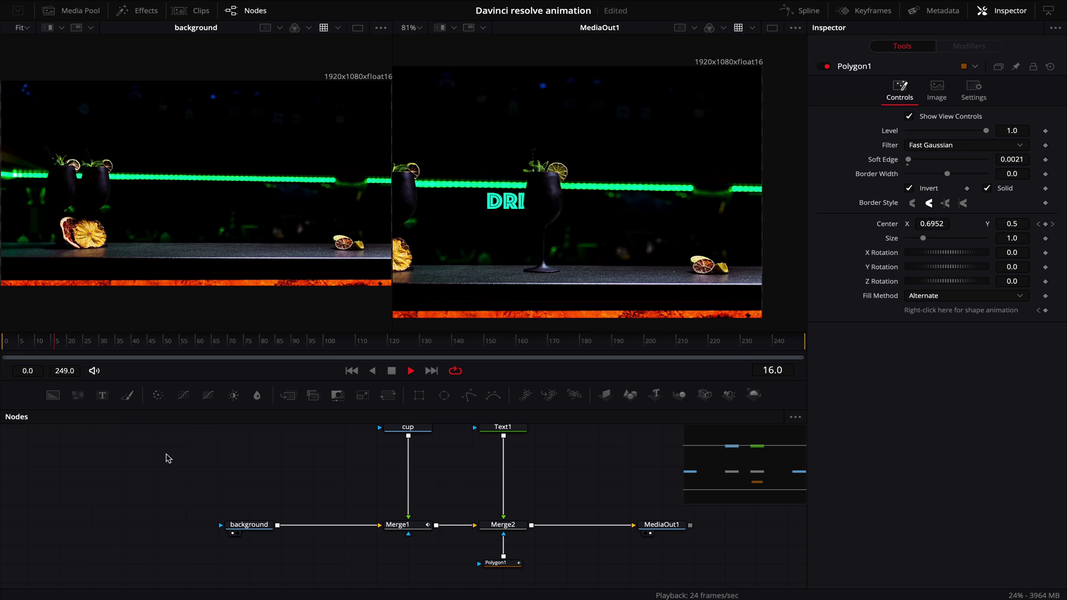
key(space)
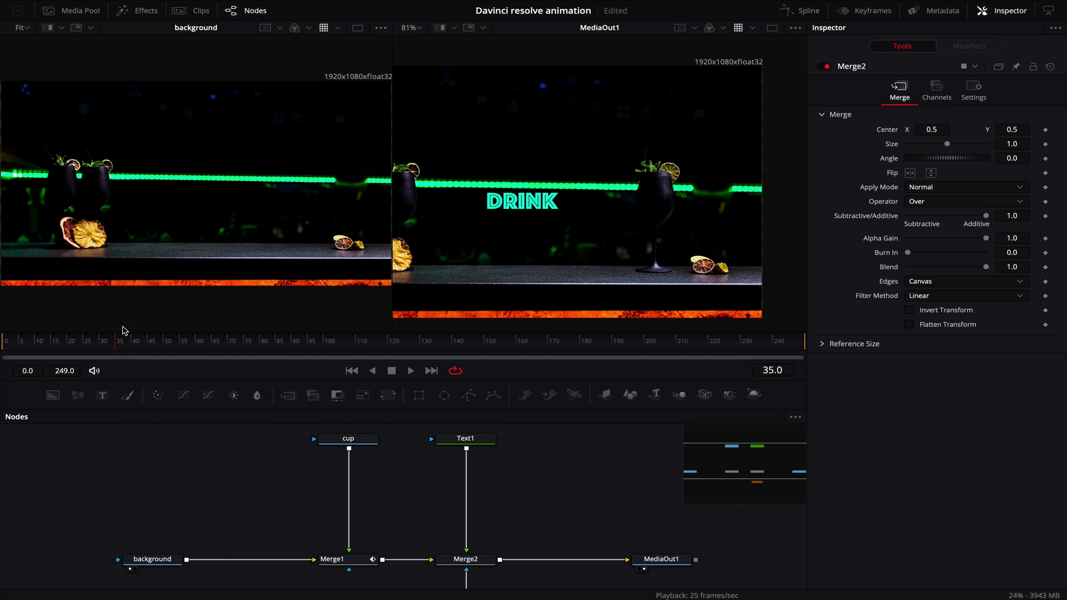
- Add a Transform node after Text1 and keyframe its Center at frame 35
click(475, 439)
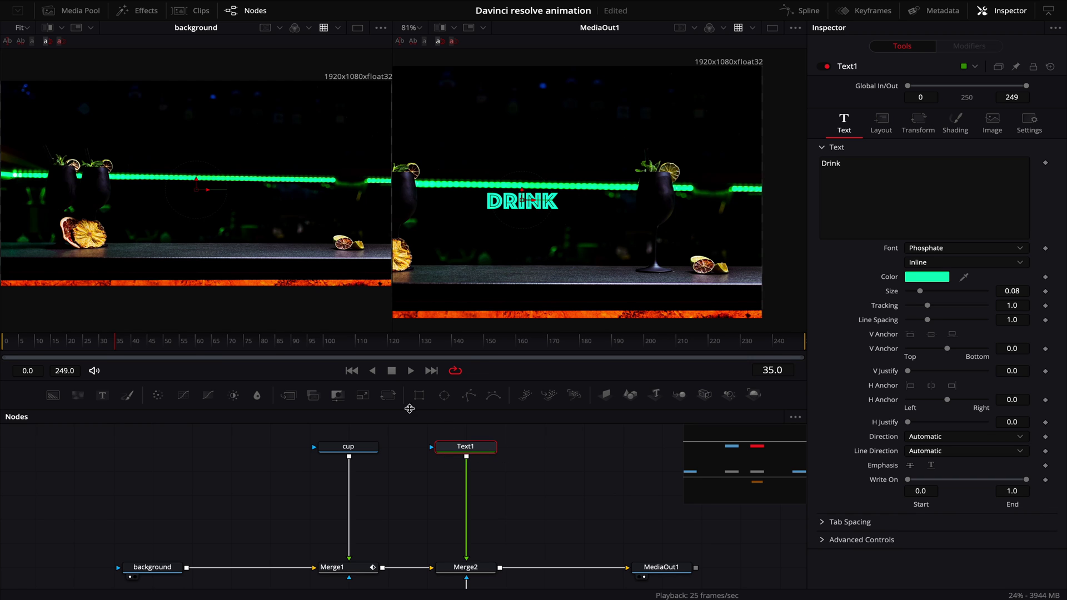
click(389, 397)
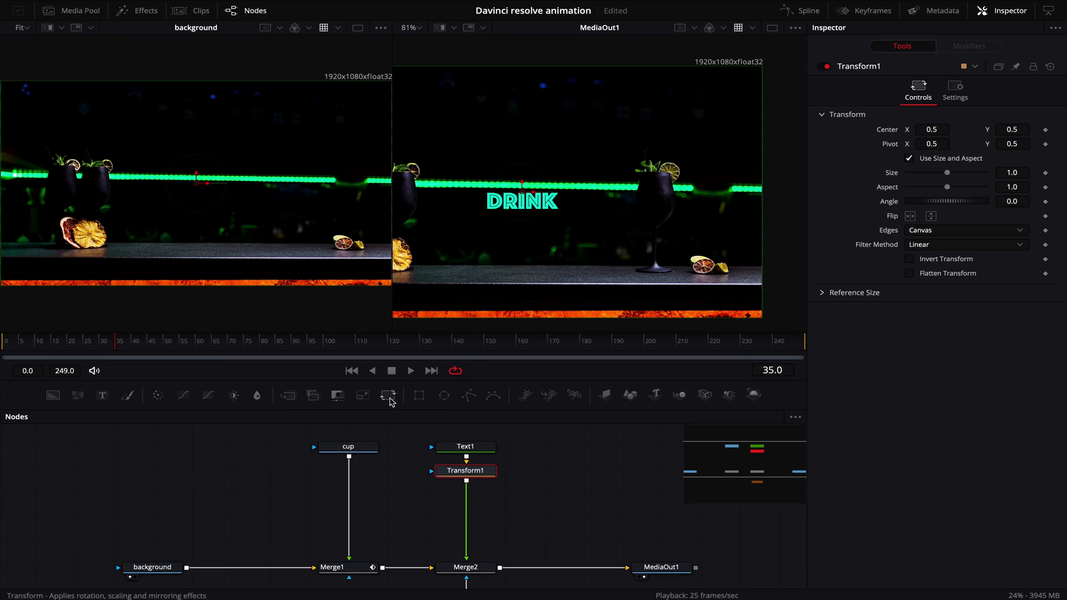
mouse_move(462, 475)
mouse_down()
mouse_move(544, 475)
mouse_move(456, 498)
mouse_move(467, 480)
mouse_up()
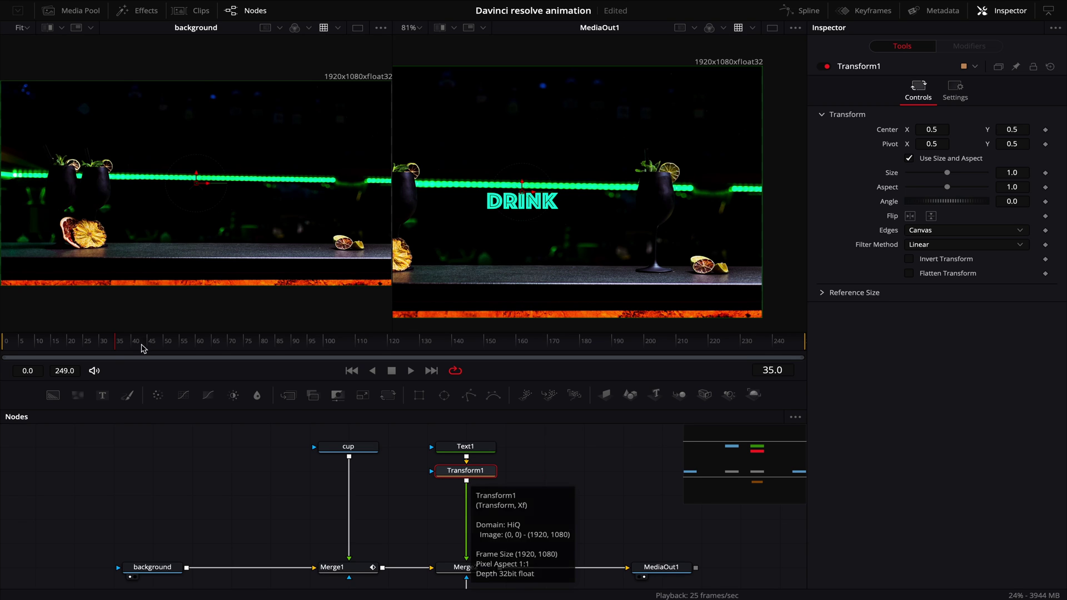
click(1045, 130)
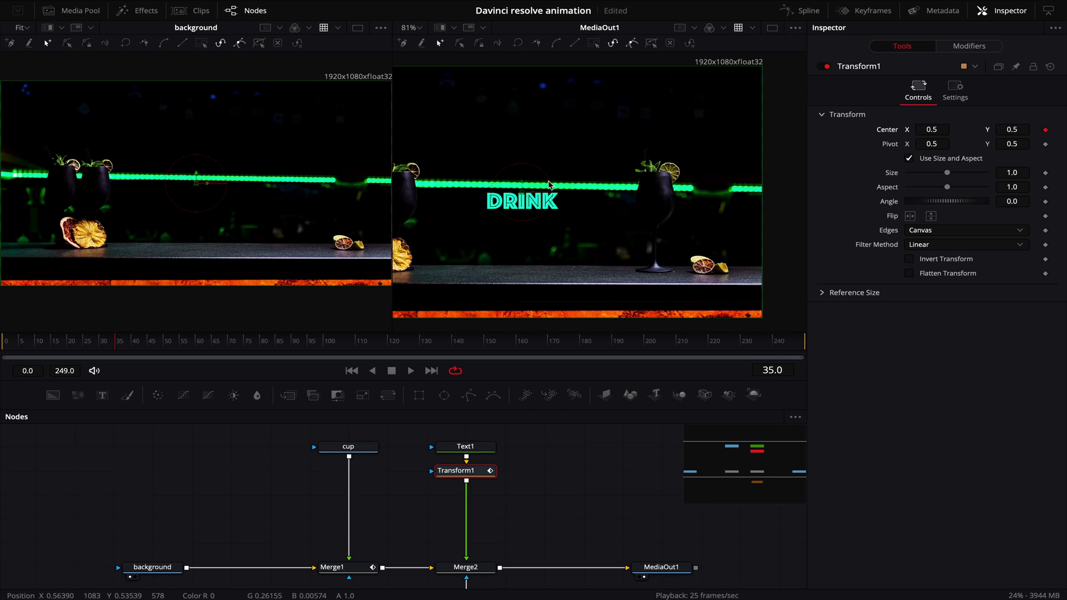
- Raise the Drink text to Center Y 0.671232 in Transform1 at frame 50 and play the animation from the start
drag(133, 343, 163, 344)
drag(527, 181, 522, 142)
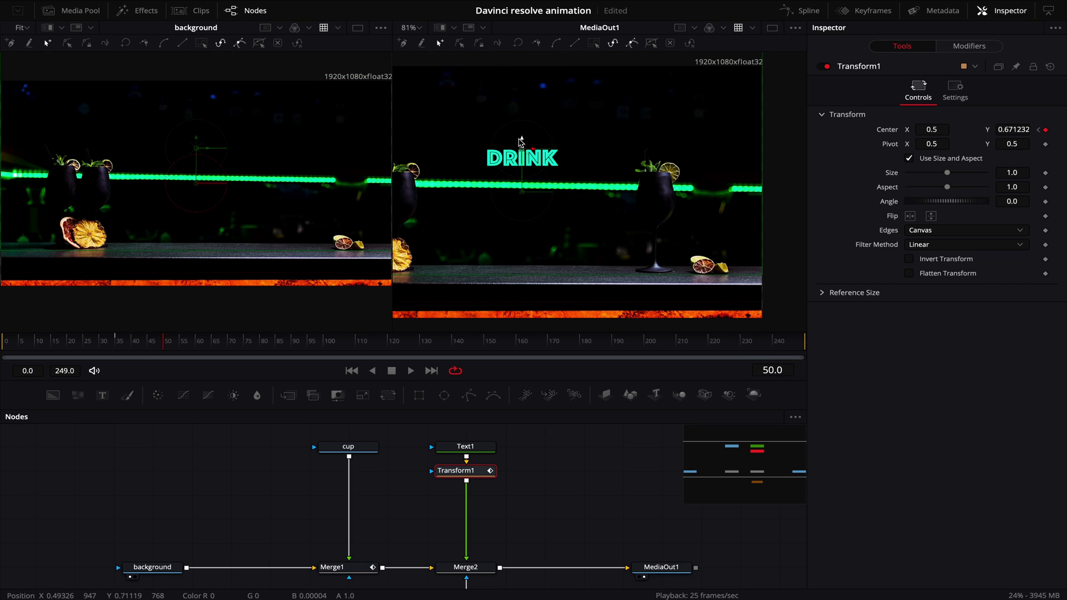
click(4, 344)
key(space)
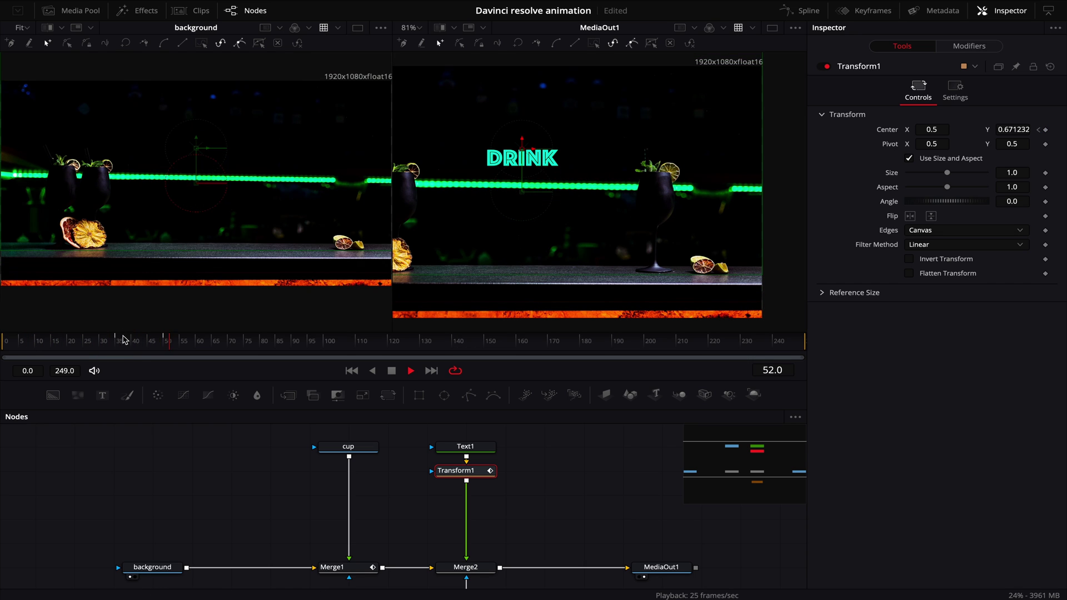
key(space)
- Duplicate the Text1, Transform1 and Merge2 nodes and insert the copied merge between Merge2 and MediaOut1
click(515, 440)
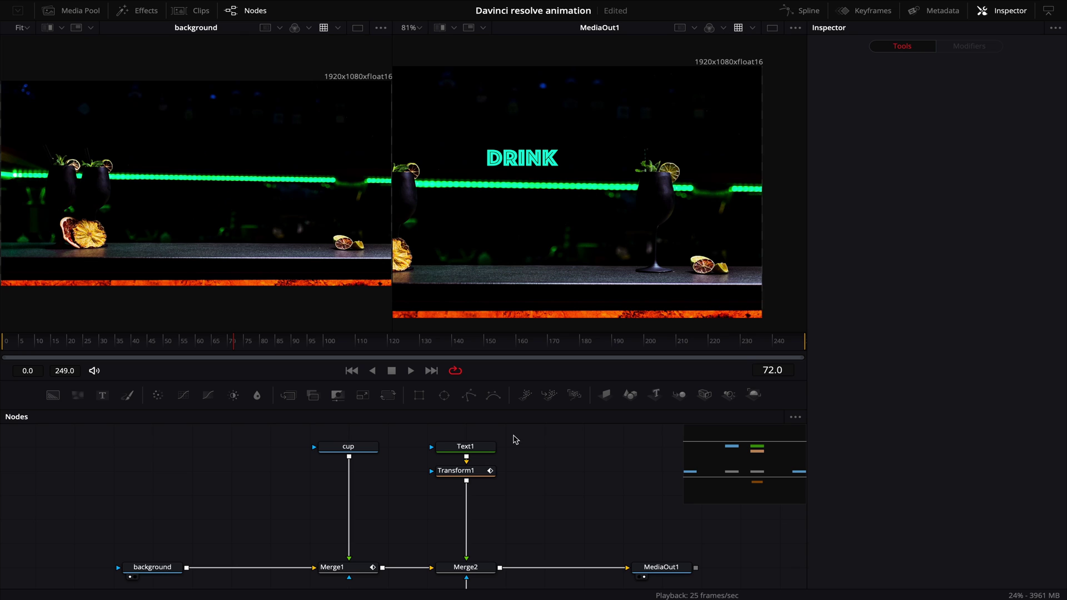
drag(511, 437, 453, 571)
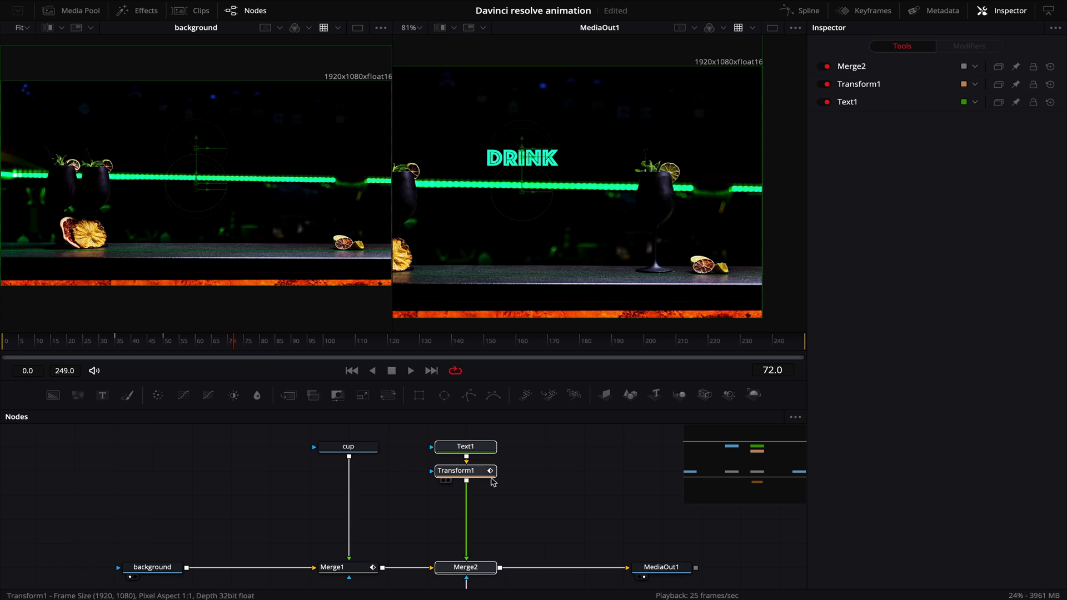
click(552, 482)
key(ctrl+v)
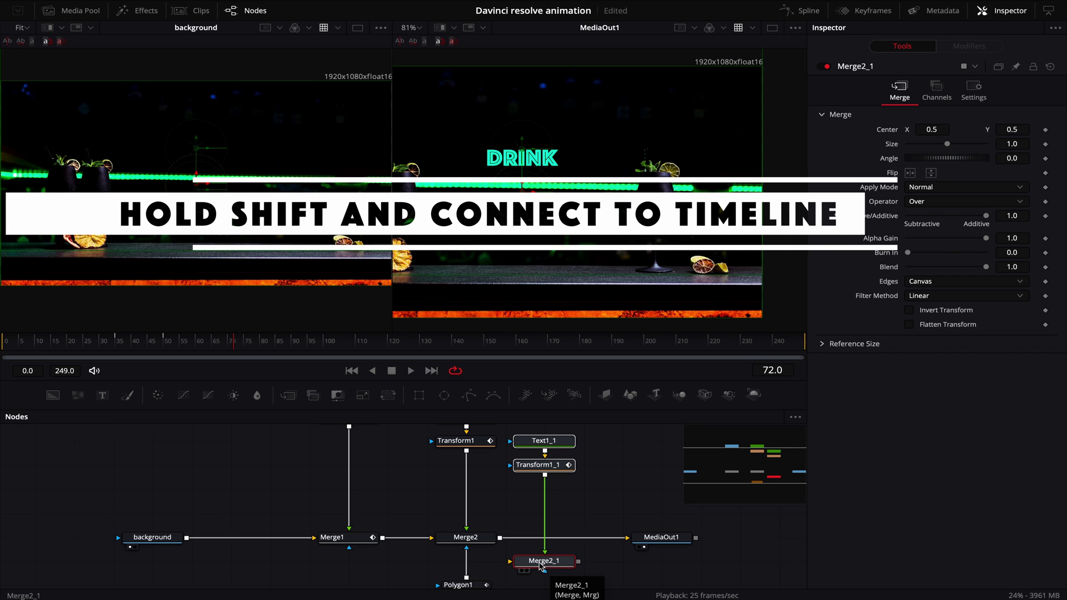
drag(549, 566, 571, 543)
scroll(544, 488, up, 2)
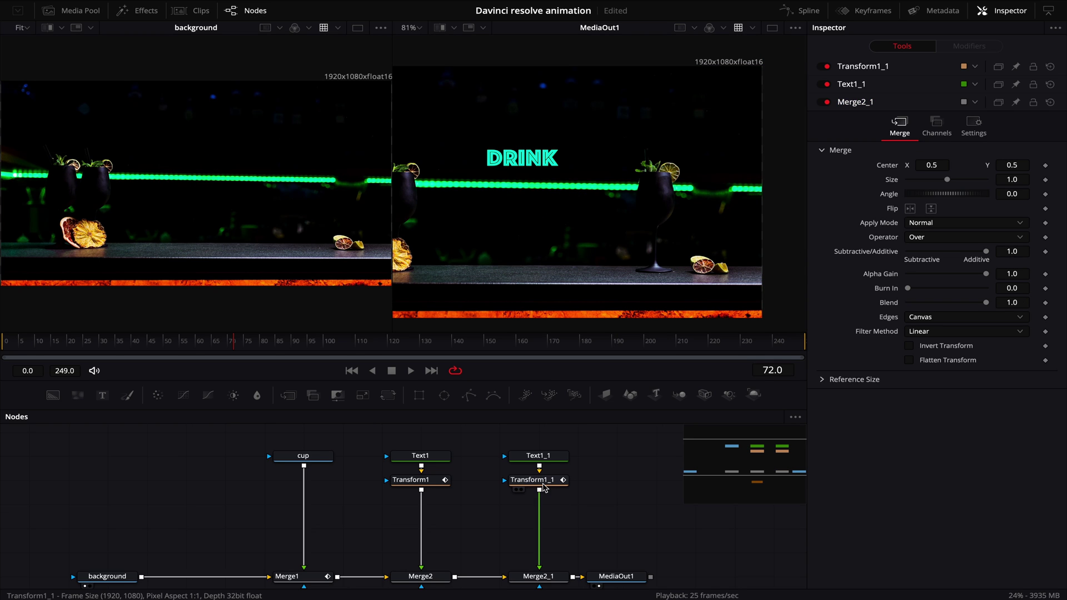
- Delete the Transform1_1 node and change the Text1_1 text to "Lets enegrize"
click(537, 481)
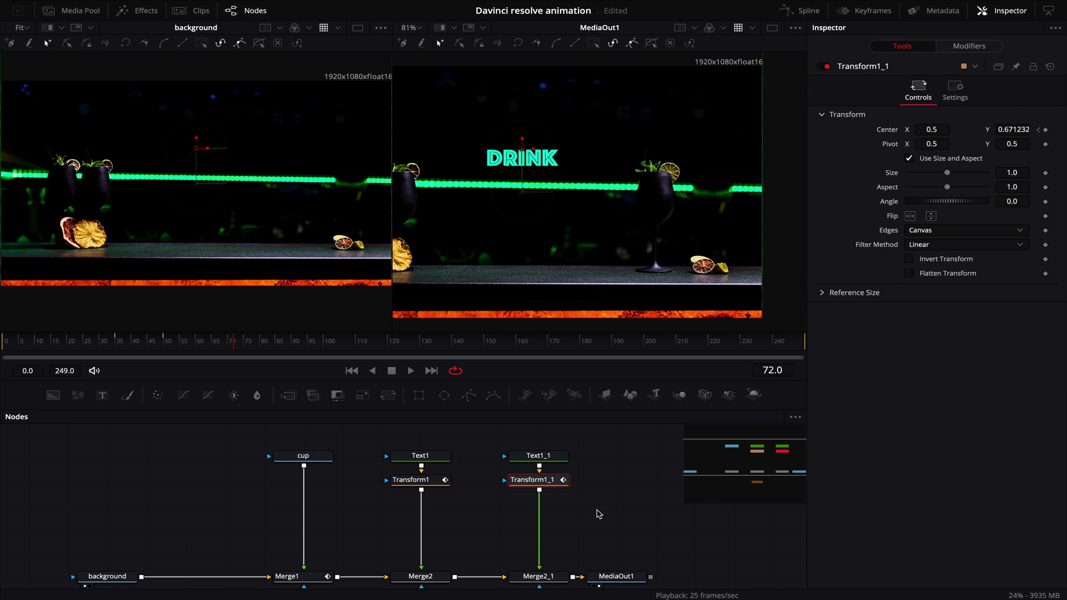
key(Delete)
click(894, 183)
key(ctrl+a)
text(Lets )
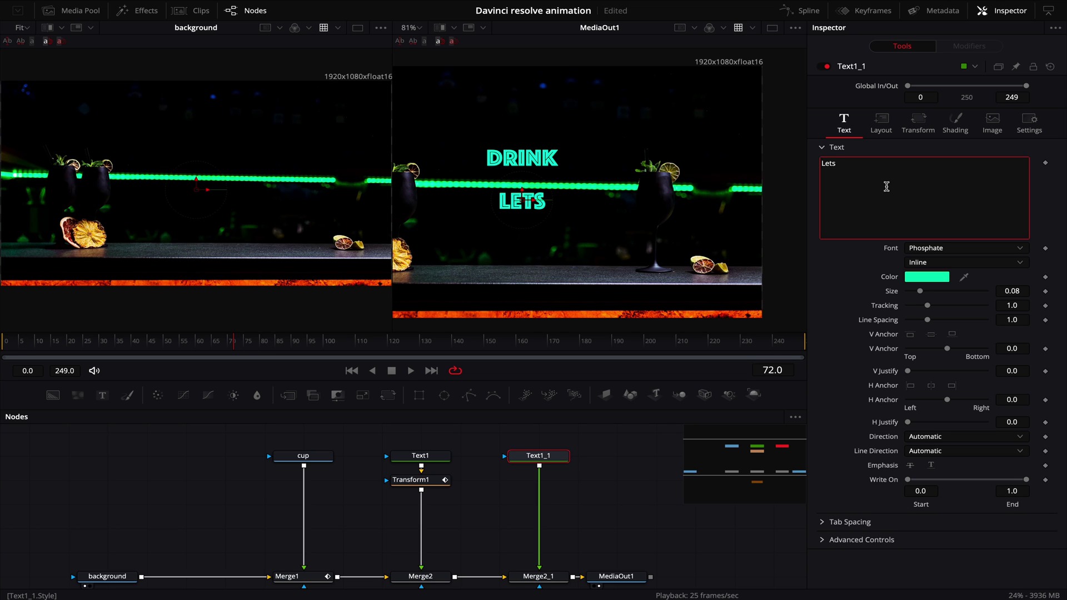
text(enegrize)
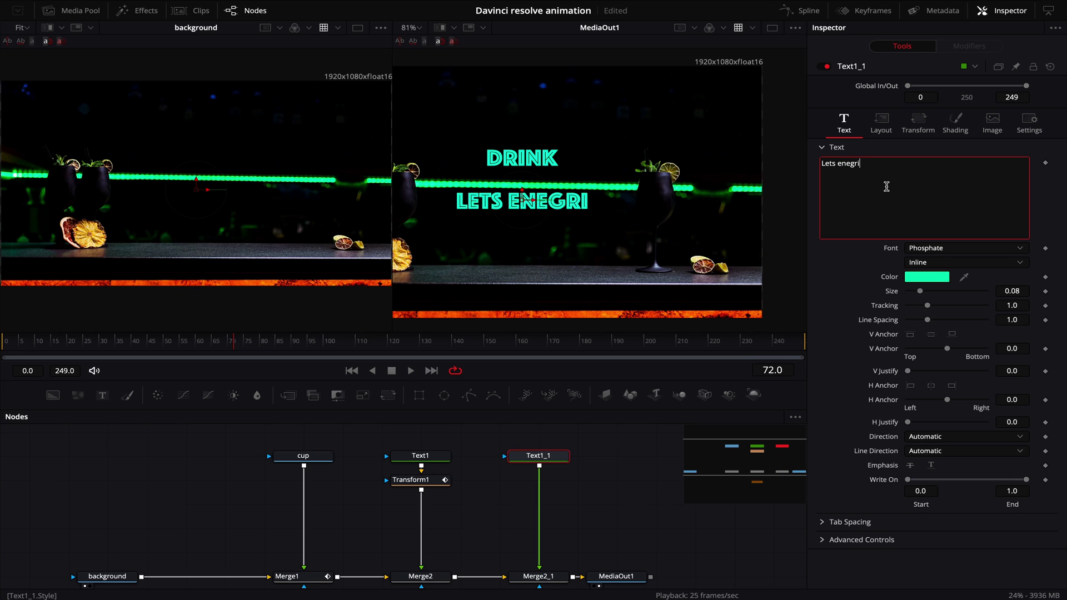
- Set the Text1_1 font to Party LET and its color to the orange sampled from the strip below the bar
click(964, 248)
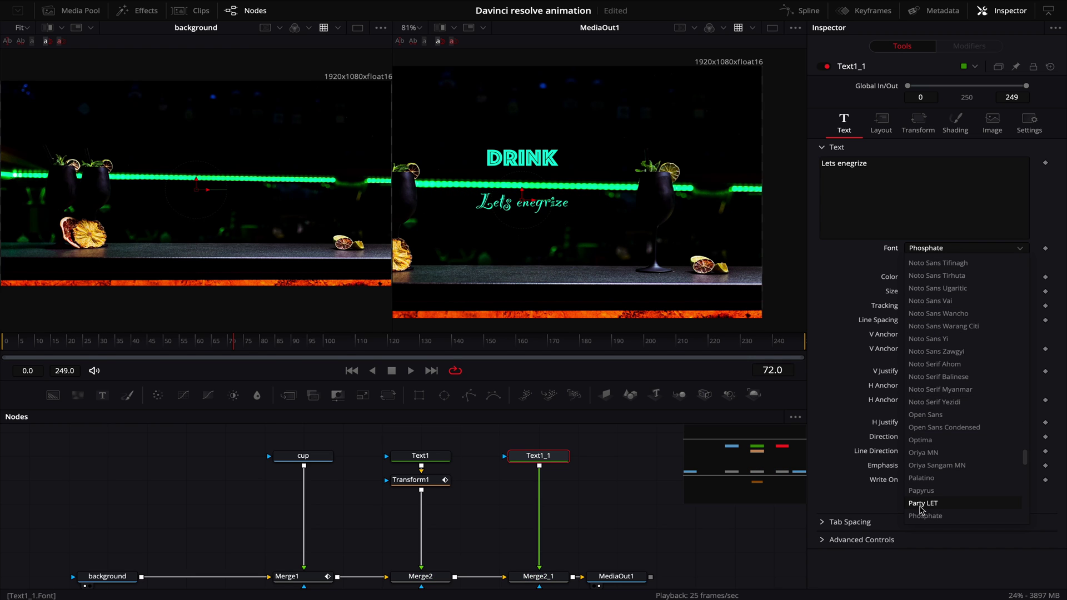
click(937, 503)
click(942, 278)
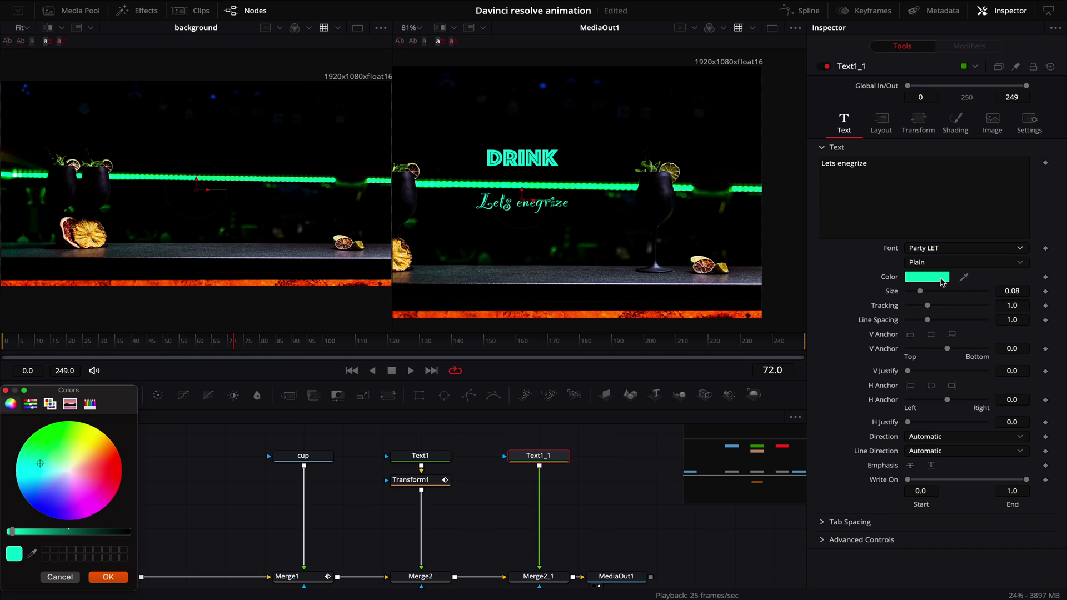
click(32, 555)
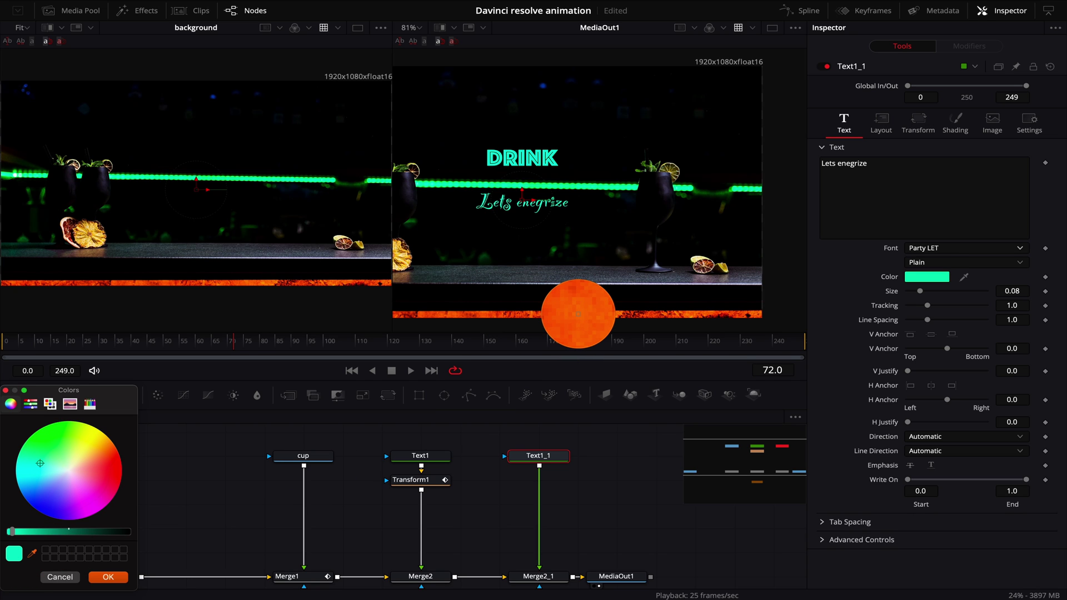
click(578, 314)
key(Return)
- Play the animation from the first frame to check the timing of the two texts
drag(234, 346, 1, 345)
key(space)
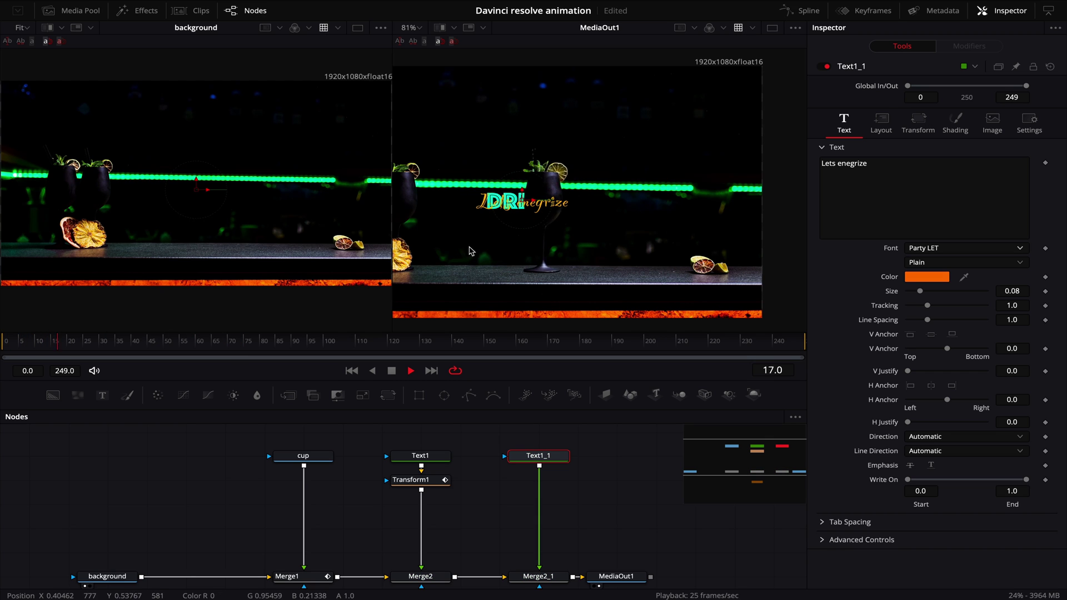
key(space)
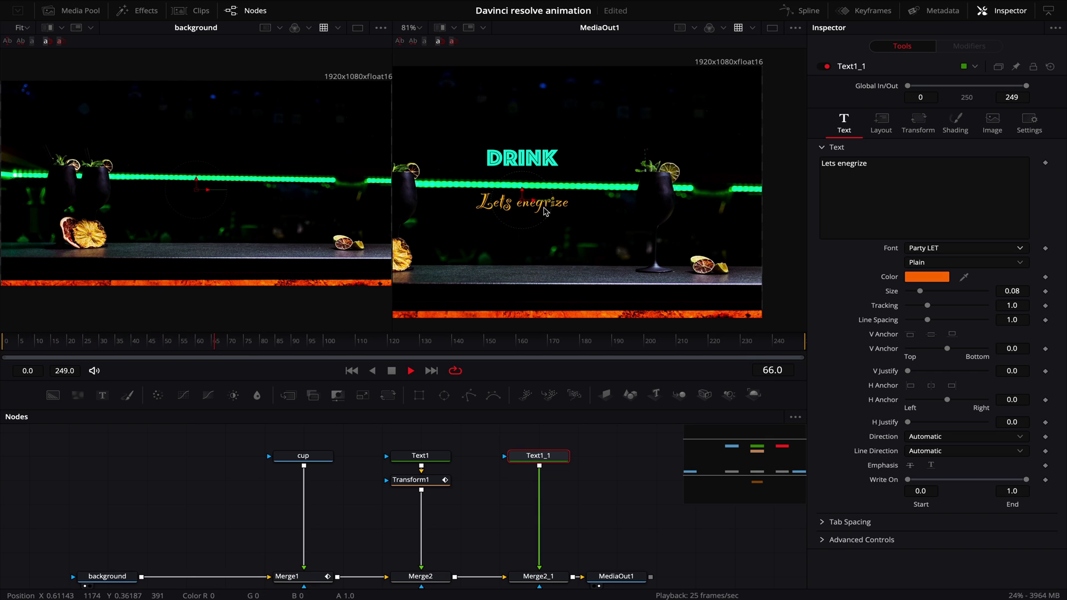
- Keyframe the Blend of Merge2_1 at 0.0 on frame 35
mouse_move(106, 346)
mouse_down()
mouse_move(96, 347)
mouse_move(142, 349)
mouse_move(96, 349)
mouse_move(119, 349)
mouse_up()
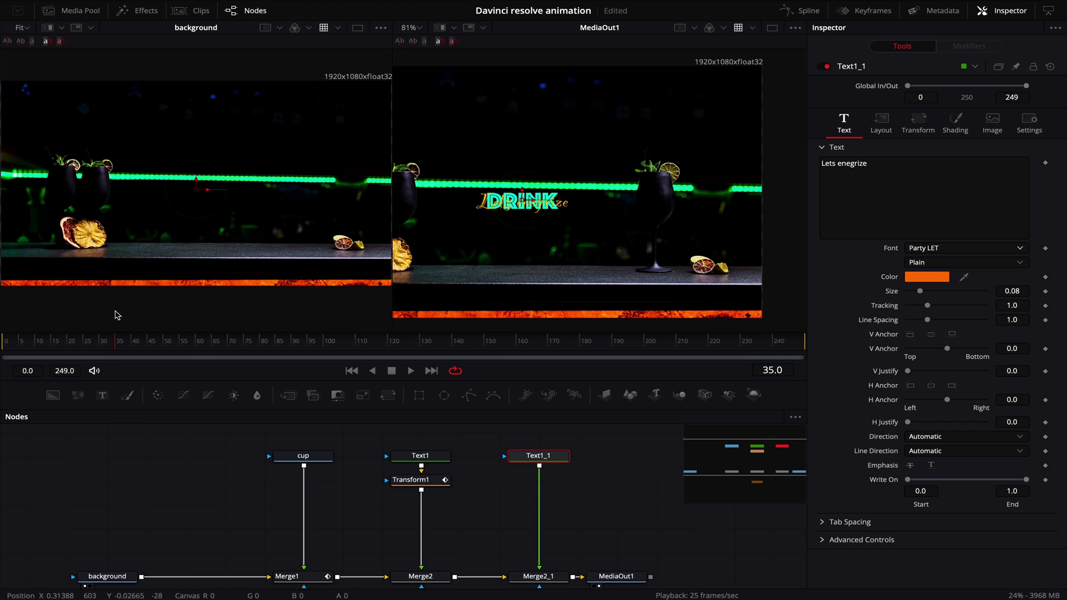
scroll(613, 523, down, 1)
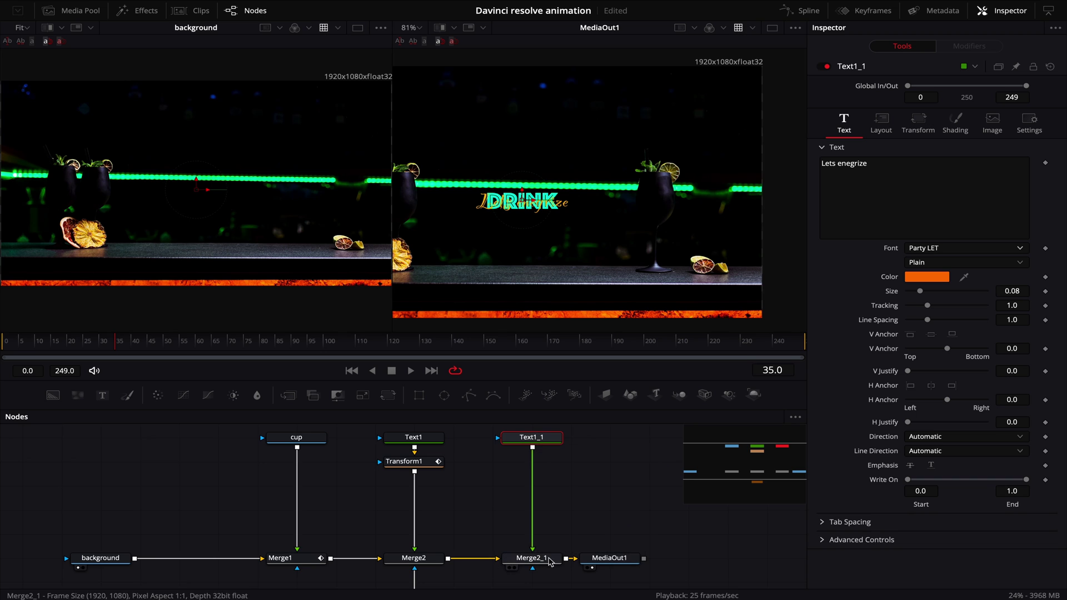
click(526, 561)
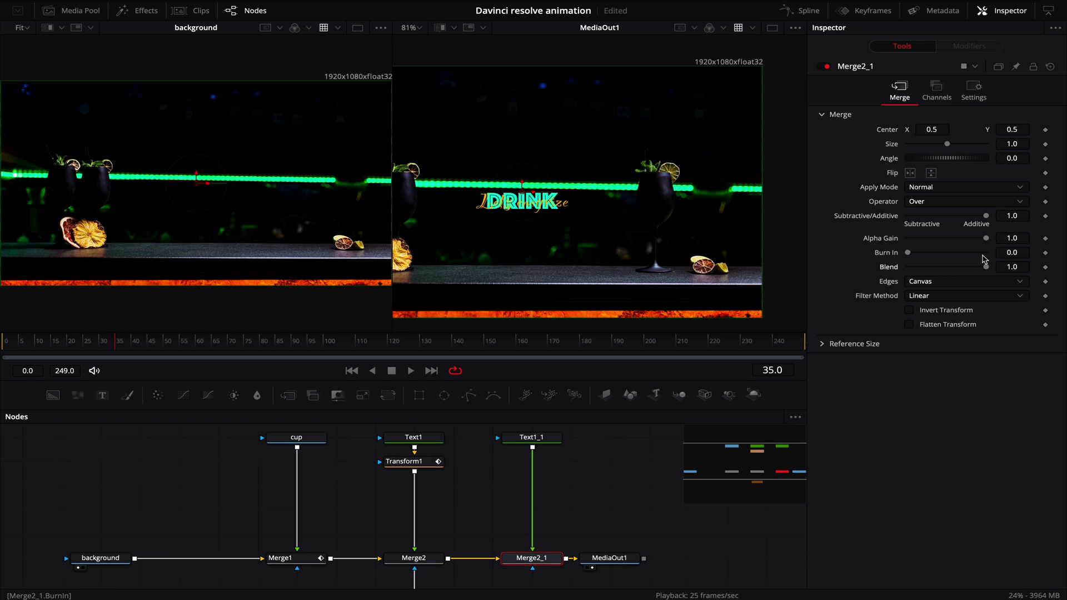
drag(988, 271, 1021, 272)
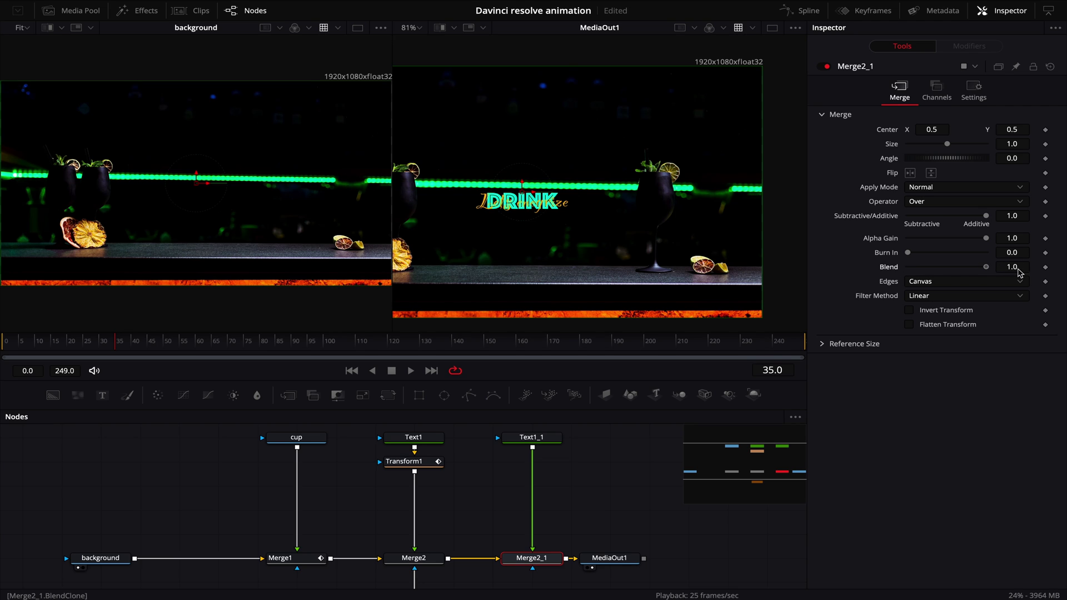
click(1047, 268)
drag(986, 270, 871, 268)
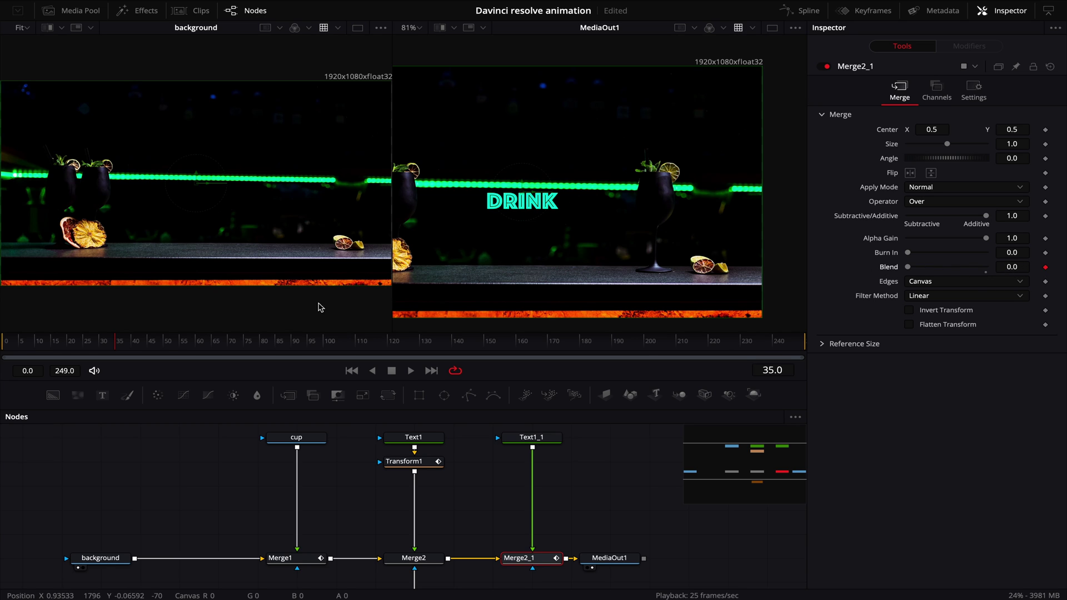
- Set the Blend of Merge2_1 to 1.0 at frame 50 and play the fade-in from the first frame
click(165, 343)
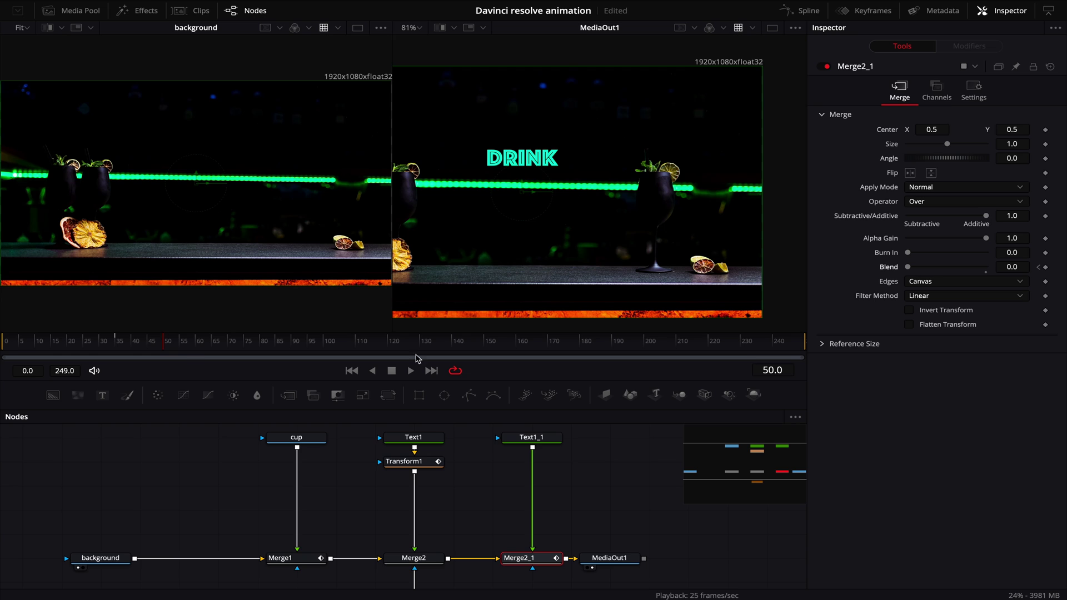
key(ctrl+s)
drag(908, 268, 983, 269)
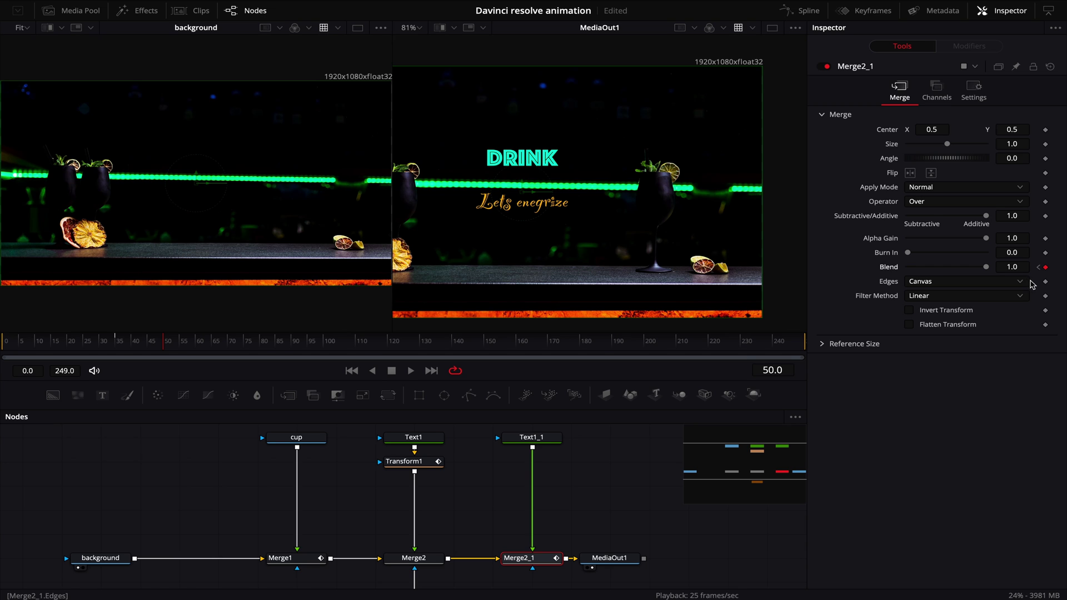
drag(163, 340, 11, 345)
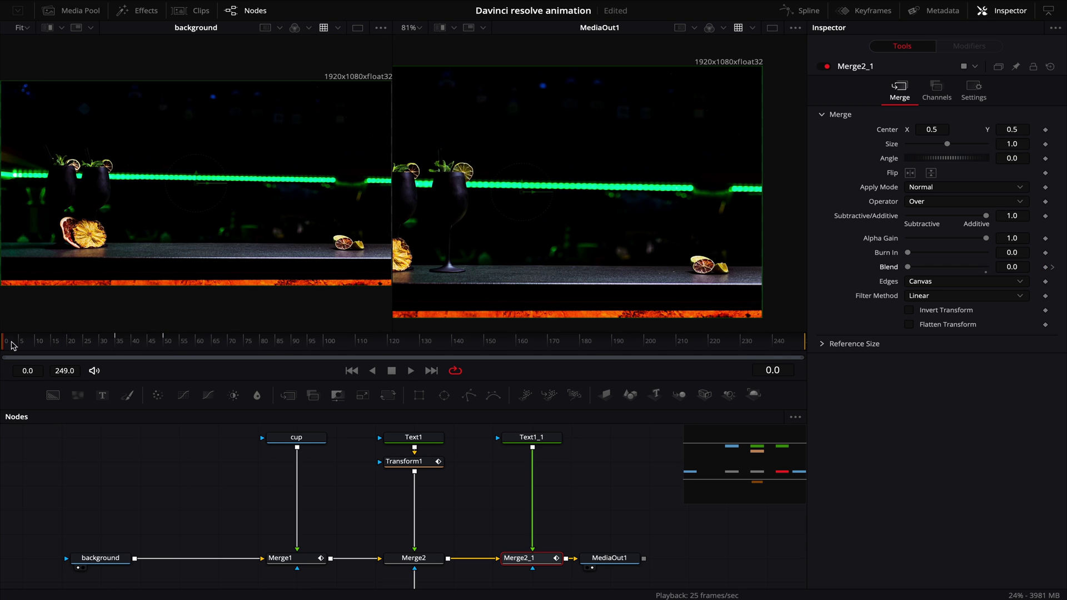
key(space)
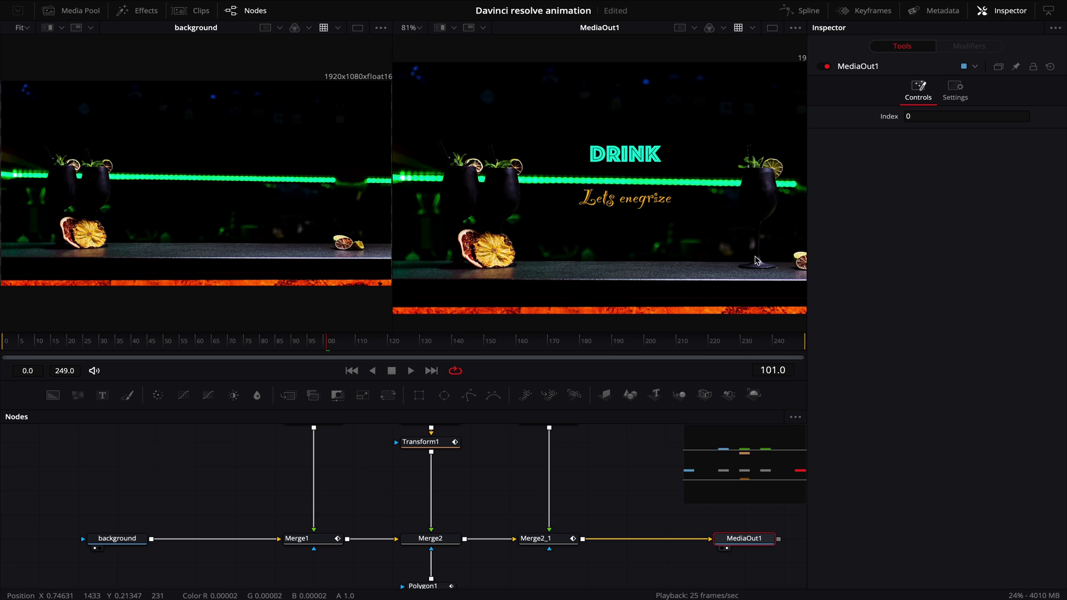
- Duplicate the cup node and merge the copy into the chain between Merge2_1 and MediaOut1
click(3, 344)
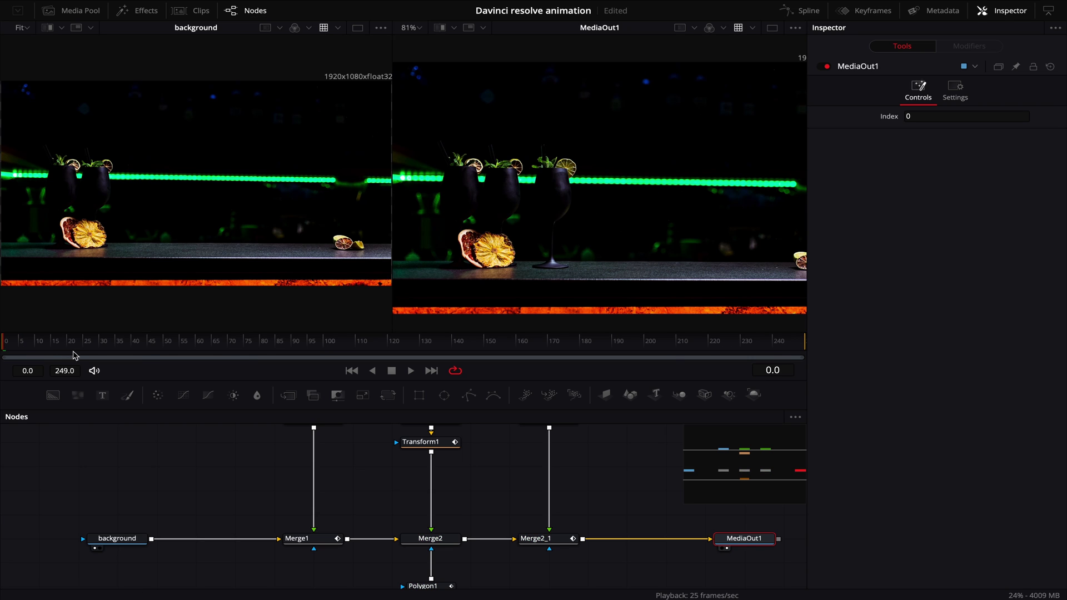
scroll(387, 523, up, 2)
click(314, 461)
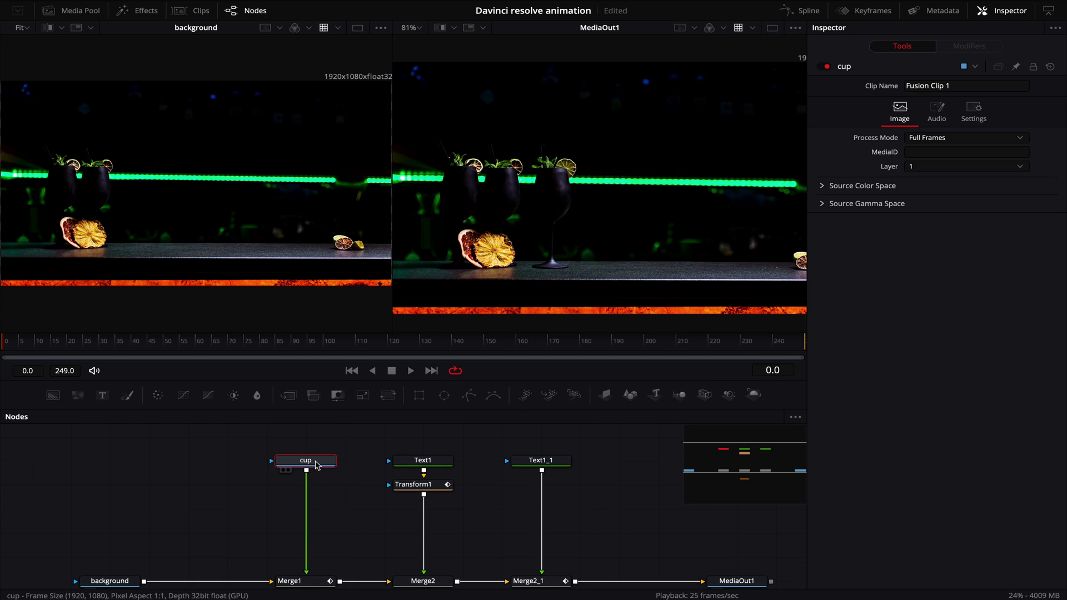
key(ctrl+v)
drag(625, 485, 582, 579)
drag(930, 129, 944, 129)
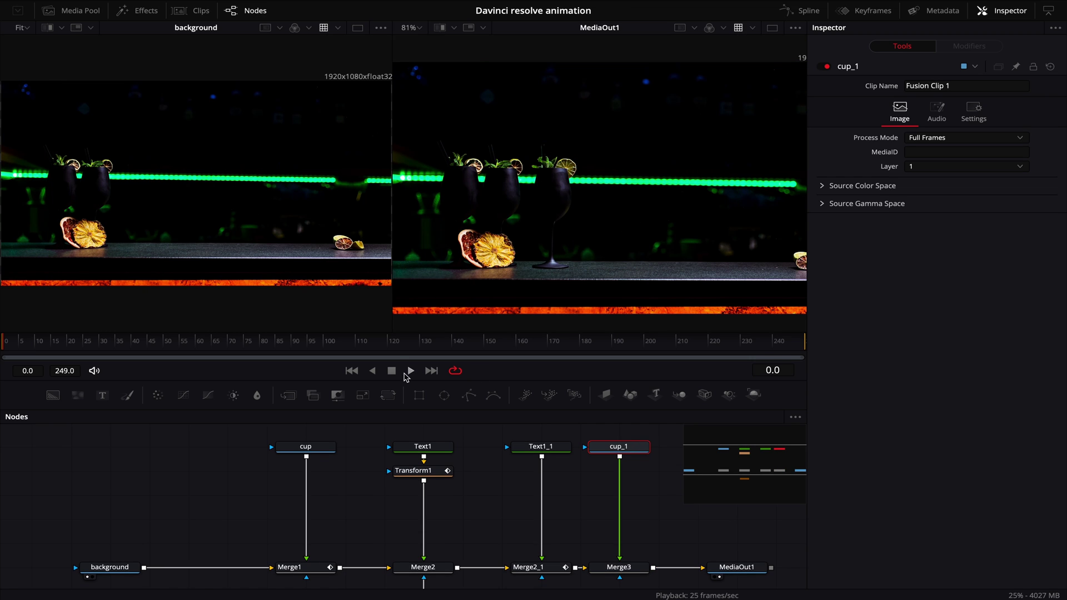
- Add a Transform node after cup_1 and set its Angle to 180
click(389, 395)
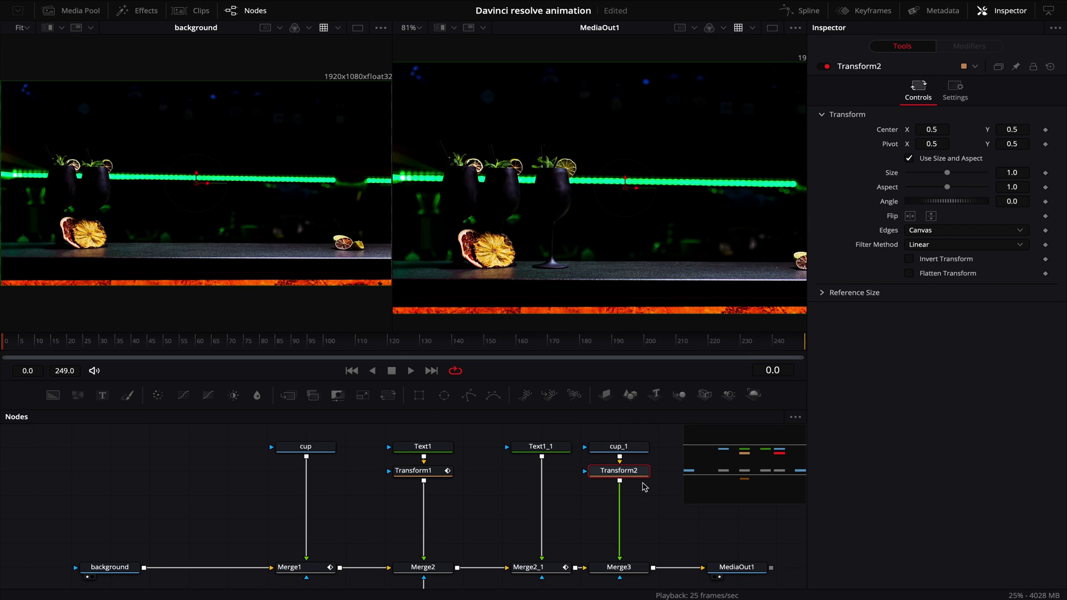
click(1011, 201)
text(180)
key(Tab)
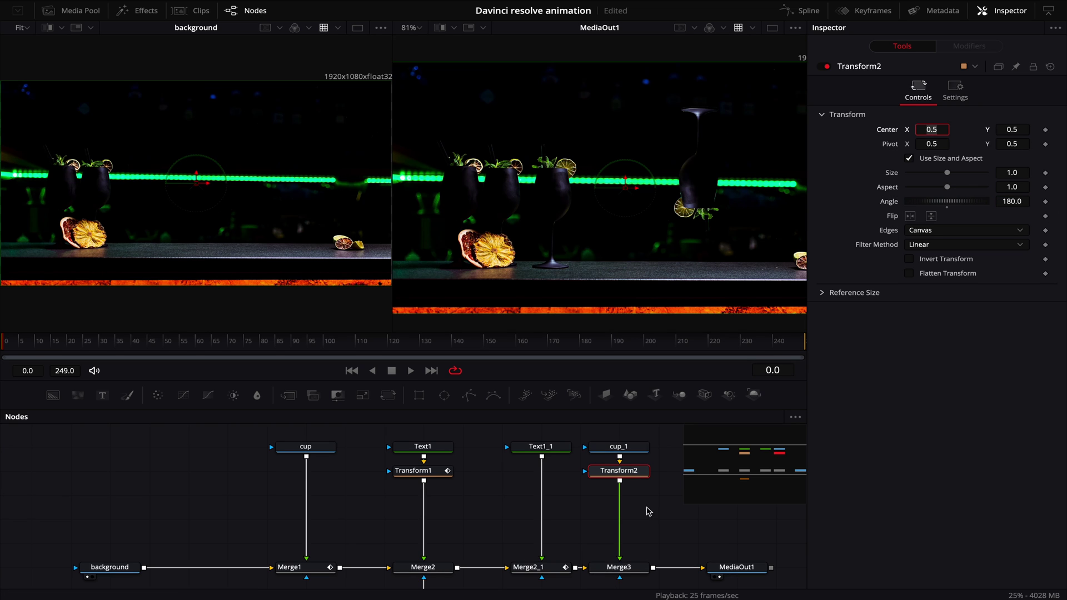
- Position the upside-down glass base to base beneath the original, at Center X 0.190715 and Y about -0.144
drag(625, 182, 477, 349)
scroll(577, 282, up, 4)
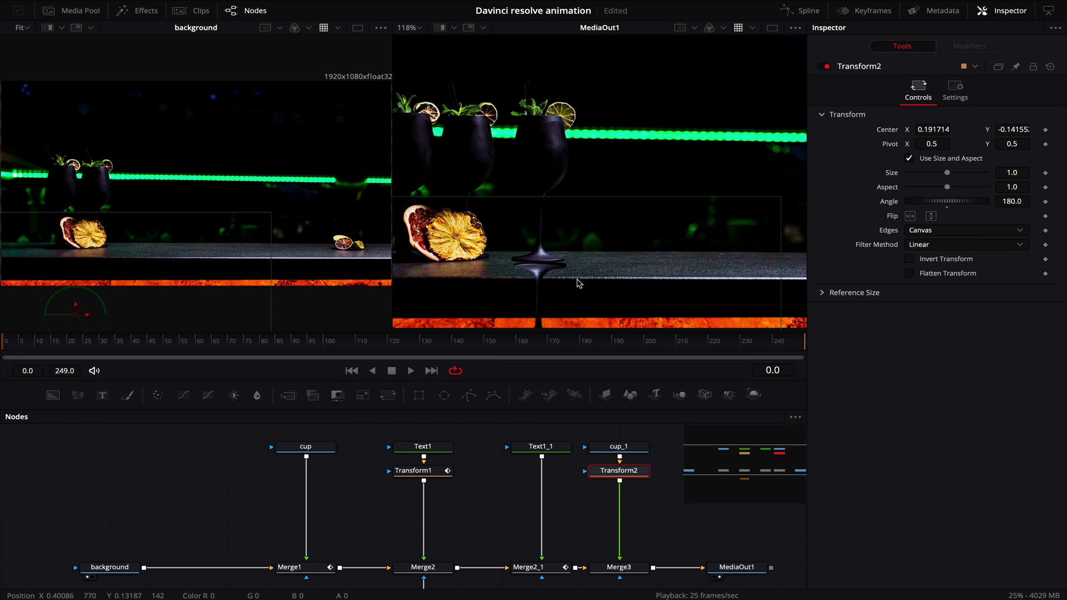
drag(599, 280, 648, 282)
drag(936, 129, 930, 129)
key(ctrl+f)
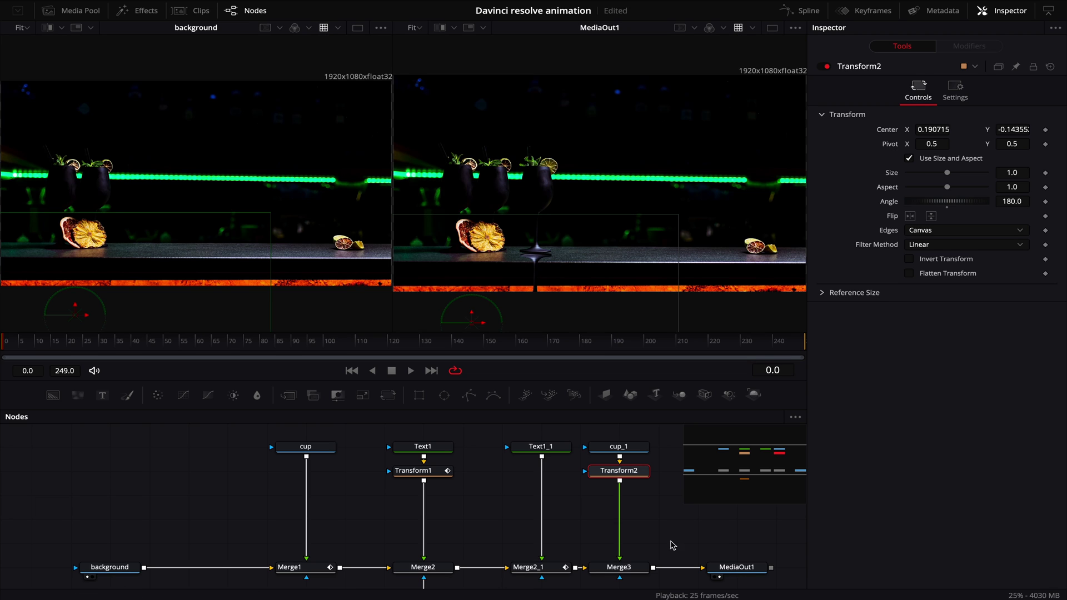
- Add a Polygon mask node below Merge3 and draw a closed outline around the upside-down glass base lying on the bar top
drag(670, 533, 635, 510)
drag(470, 395, 585, 578)
scroll(533, 222, up, 5)
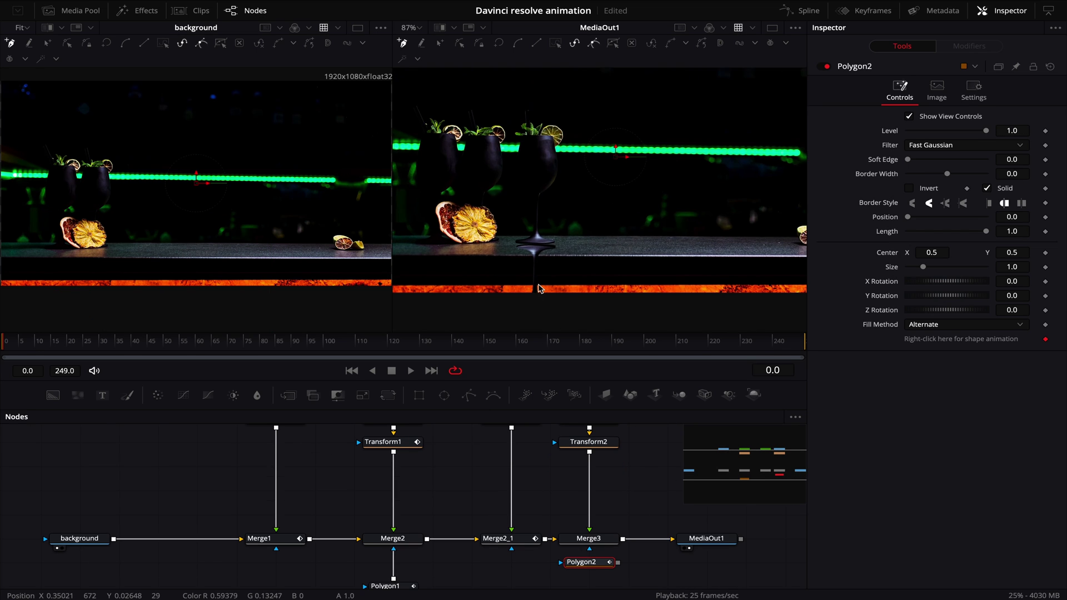
scroll(533, 224, up, 3)
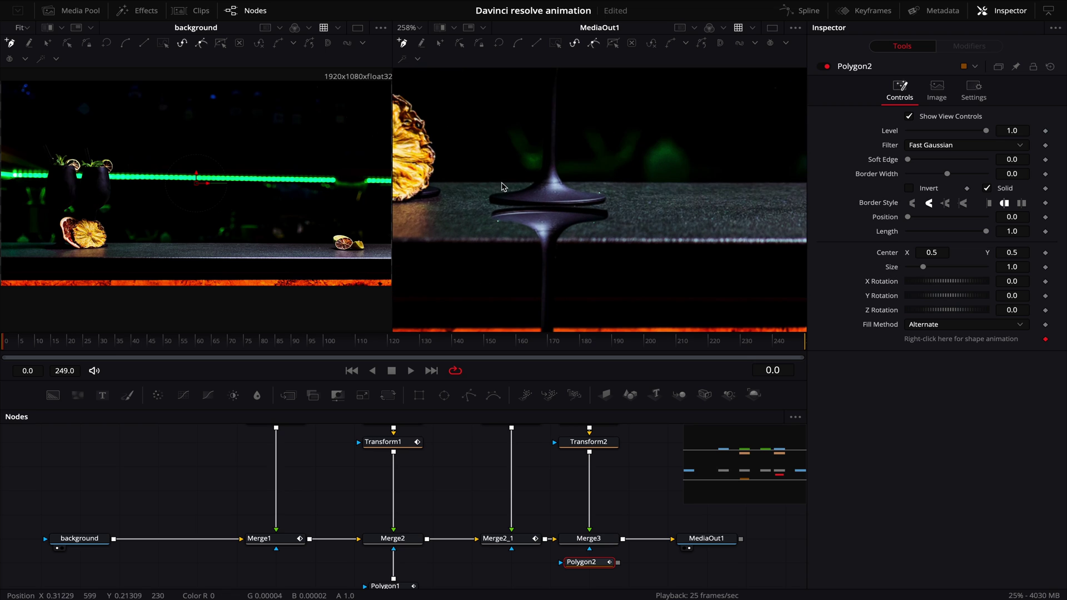
scroll(500, 217, up, 8)
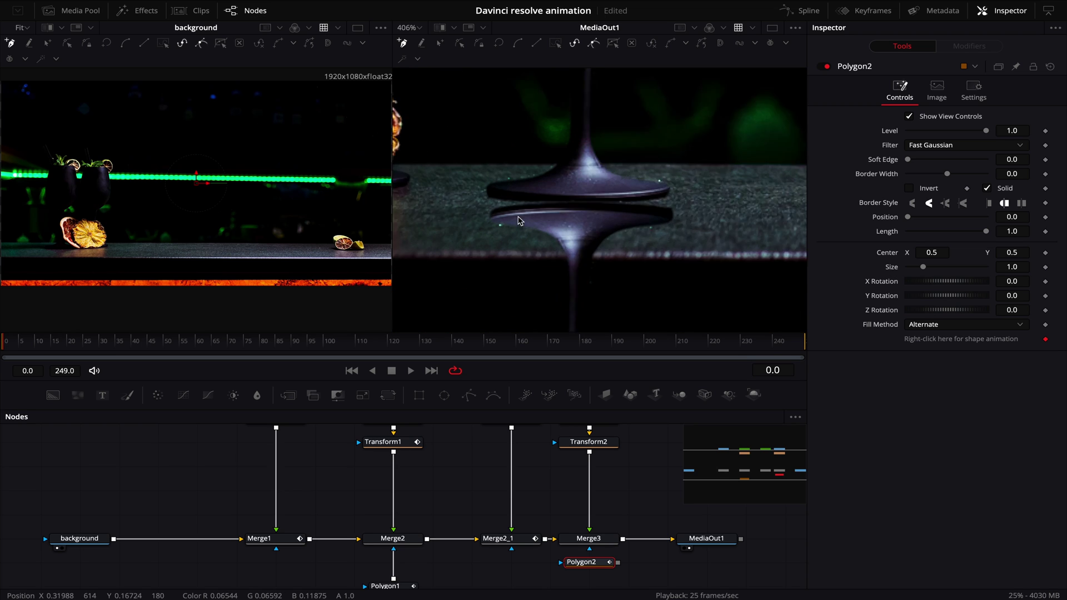
click(477, 210)
click(509, 199)
click(682, 197)
click(751, 203)
click(751, 219)
click(738, 226)
click(751, 238)
click(749, 272)
click(477, 269)
click(473, 222)
click(477, 211)
- Connect Polygon2 to Merge3 as its mask and set the mask's Soft Edge to 0.0013
drag(617, 563, 590, 548)
drag(1012, 159, 1013, 160)
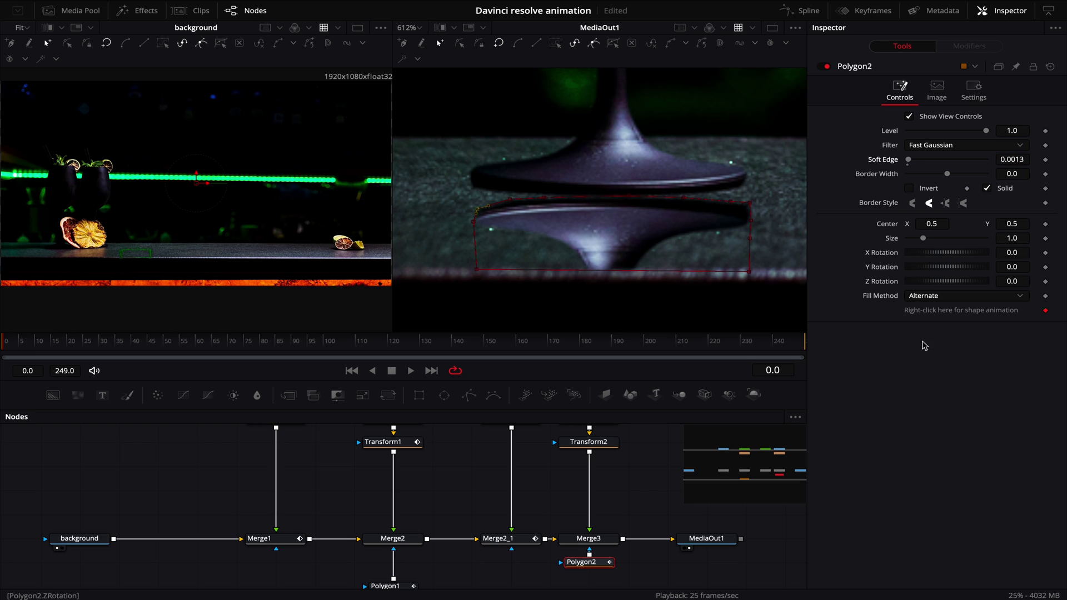
- Fade the reflection by setting Merge3's Blend to 0.299, and move it up closer to the glass with Center Y at 0.504
click(589, 542)
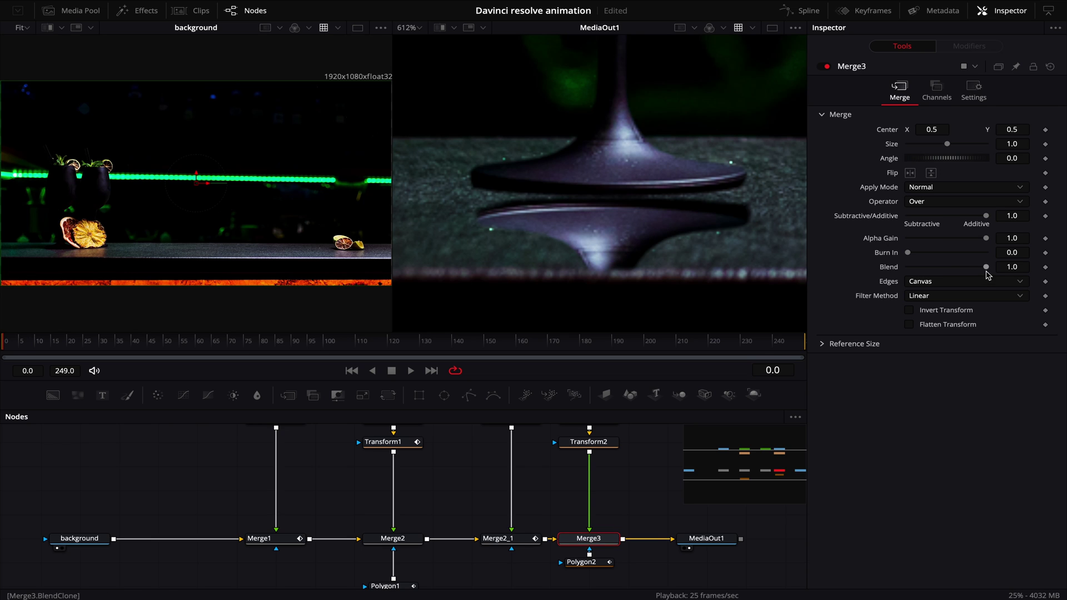
drag(988, 271, 936, 279)
key(ctrl+f)
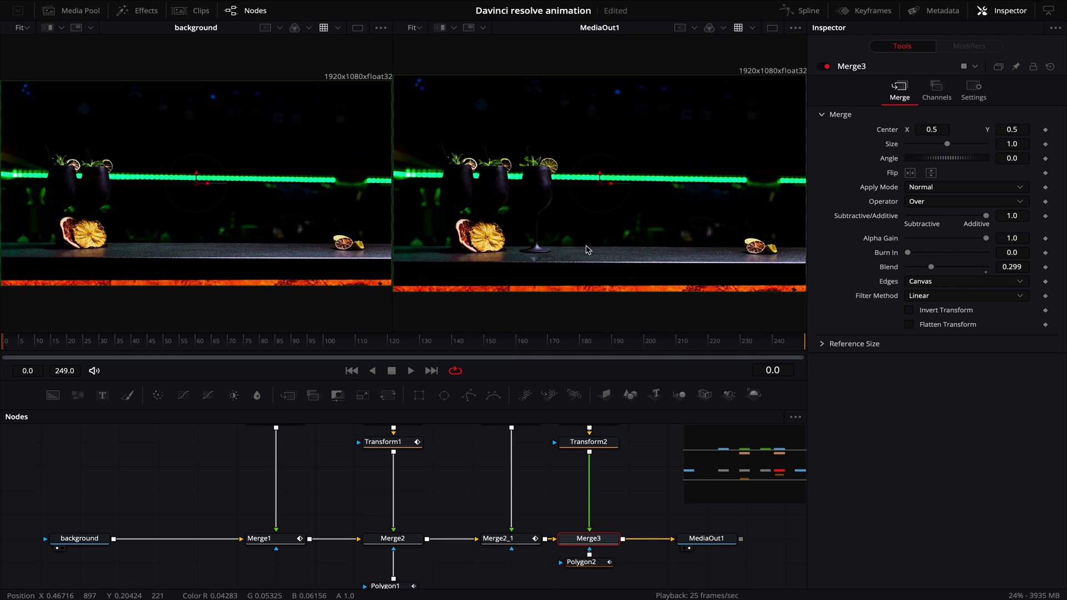
click(557, 254)
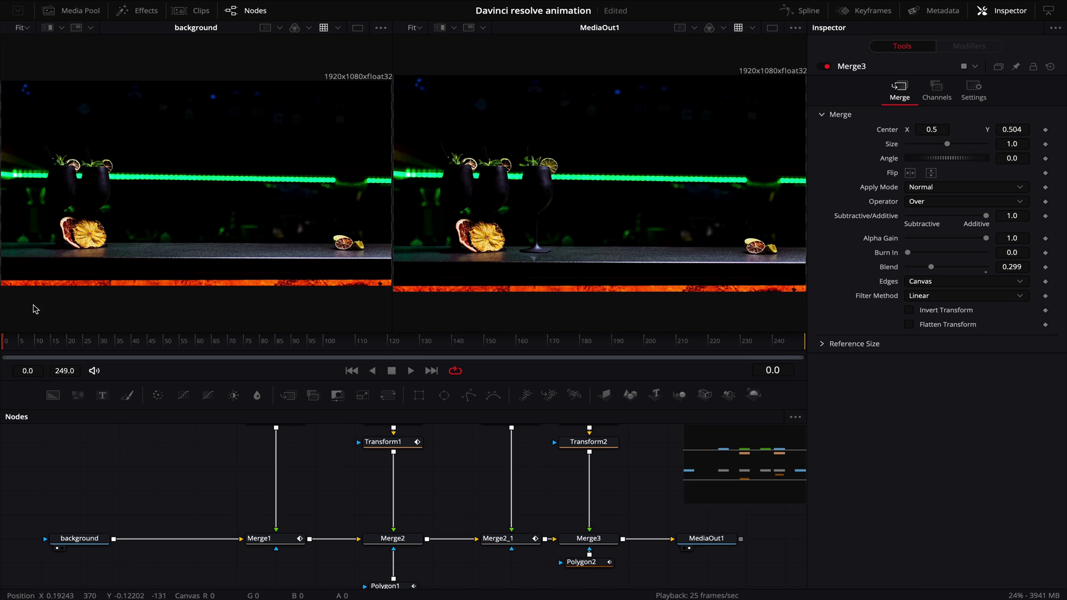
mouse_move(5, 346)
mouse_down()
mouse_move(95, 350)
mouse_move(3, 344)
mouse_up()
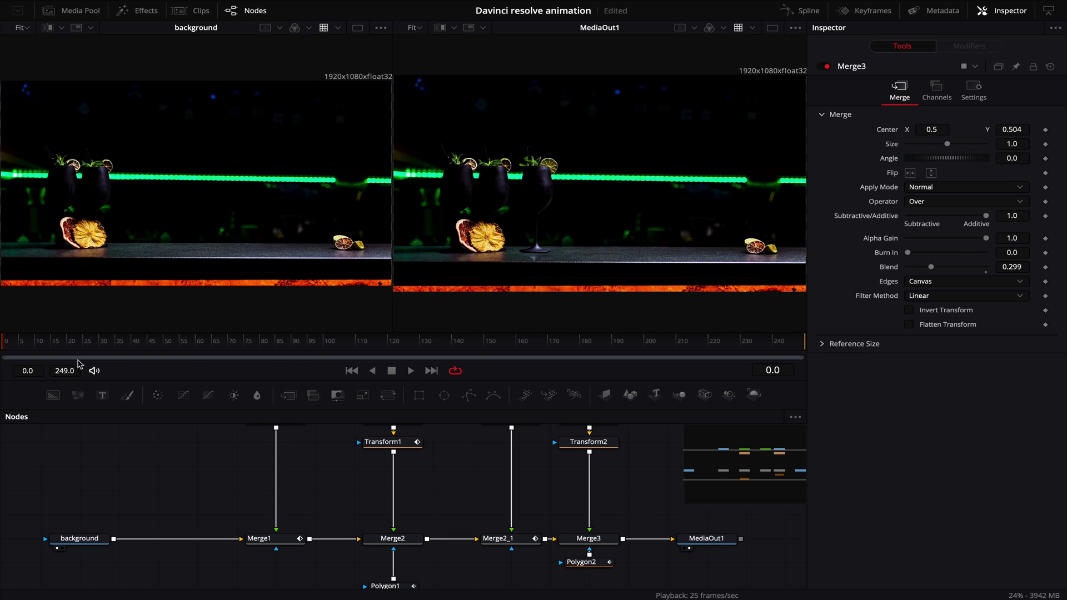
- Add another Transform node between Transform2 and Merge3, and rename Transform2 as position
click(603, 444)
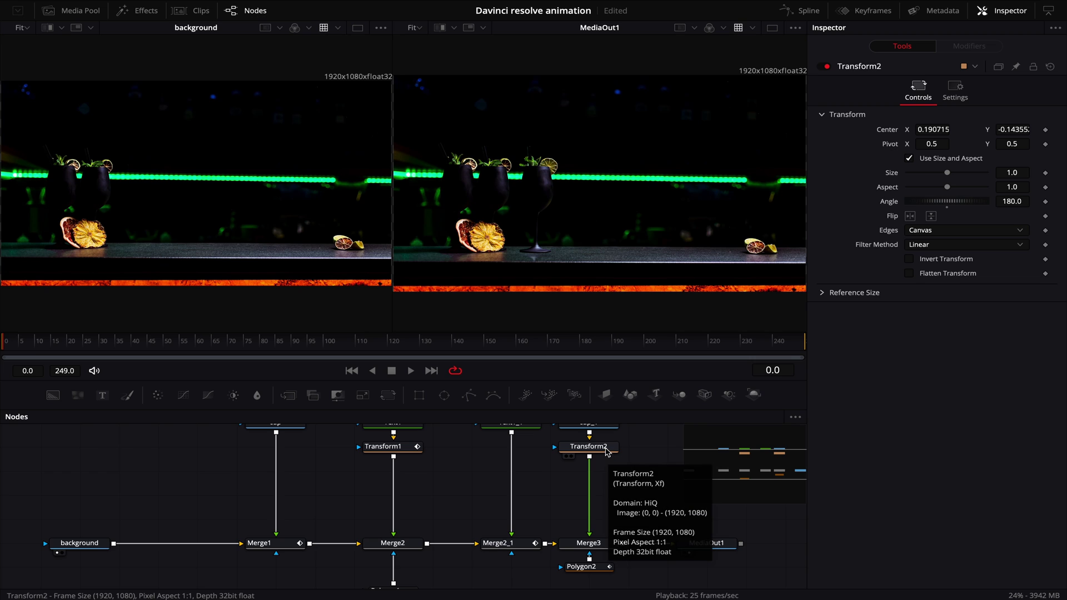
click(392, 399)
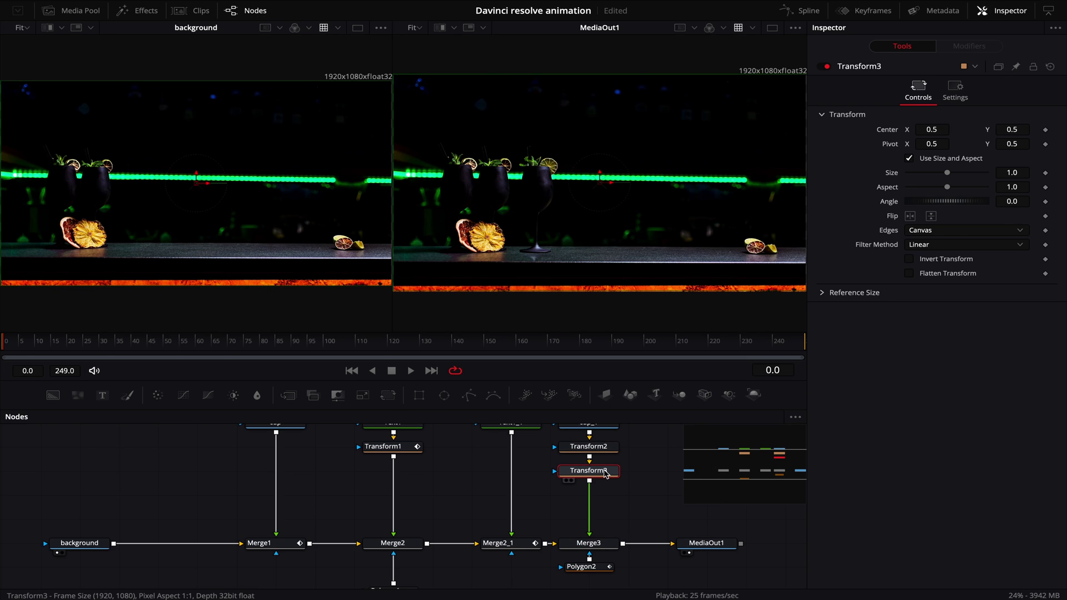
click(605, 448)
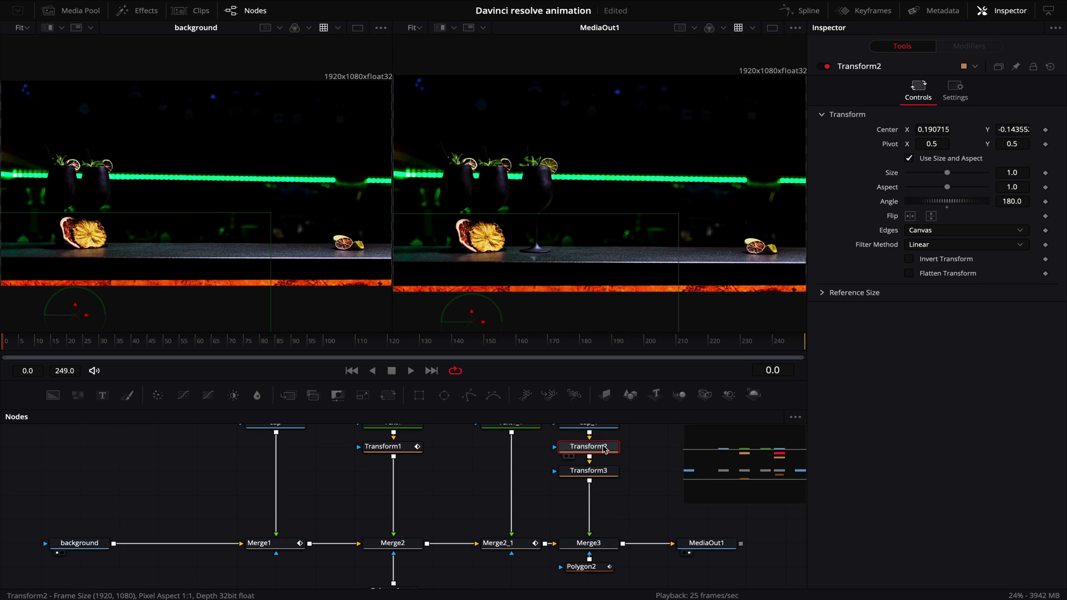
key(F2)
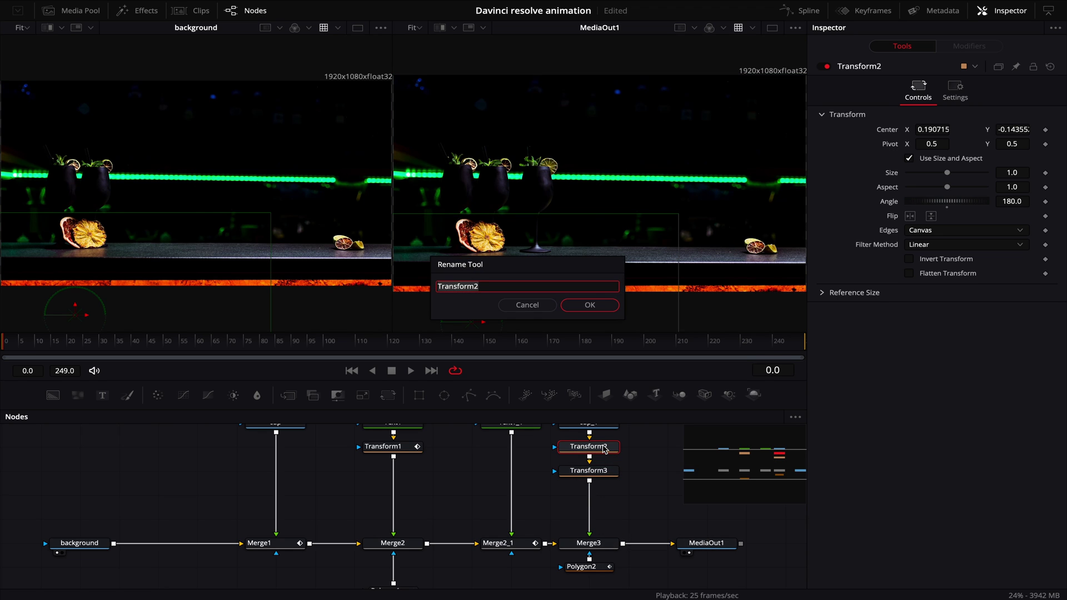
text(position)
key(Return)
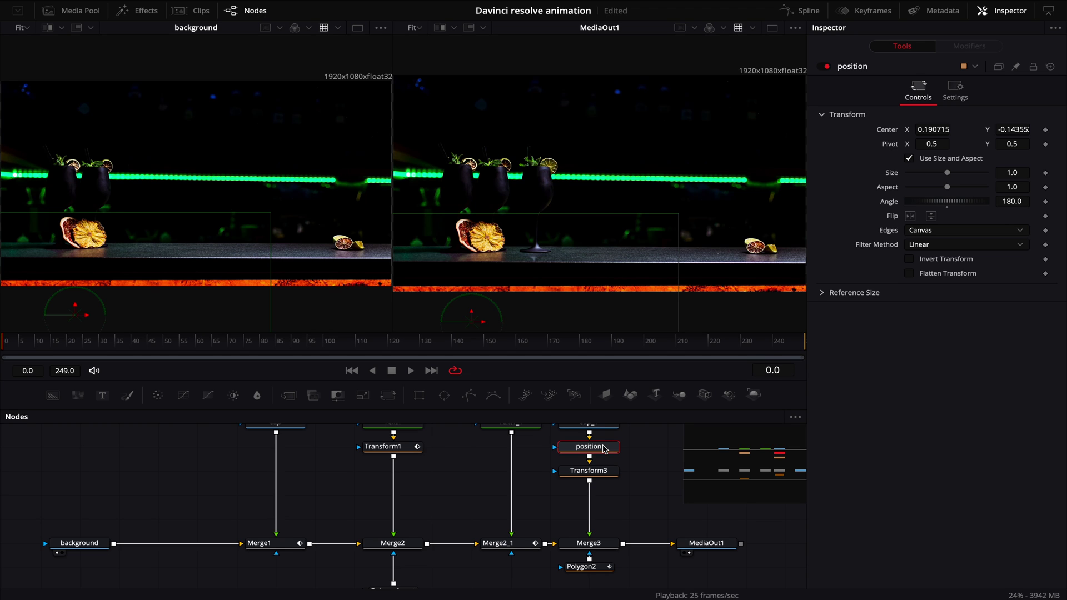
- Rename the Transform3 node as movement
click(599, 476)
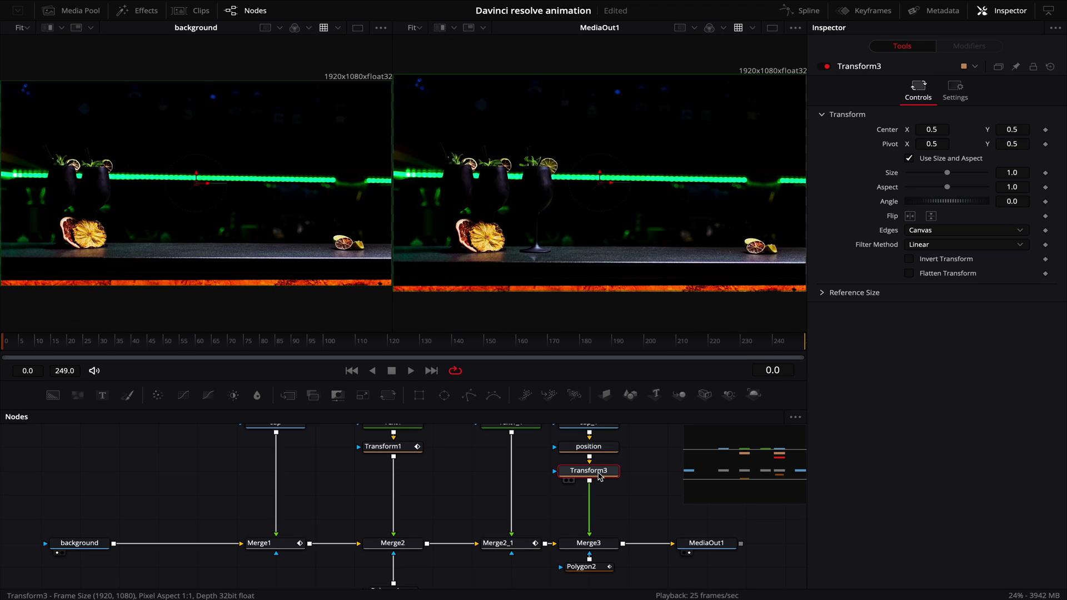
key(F2)
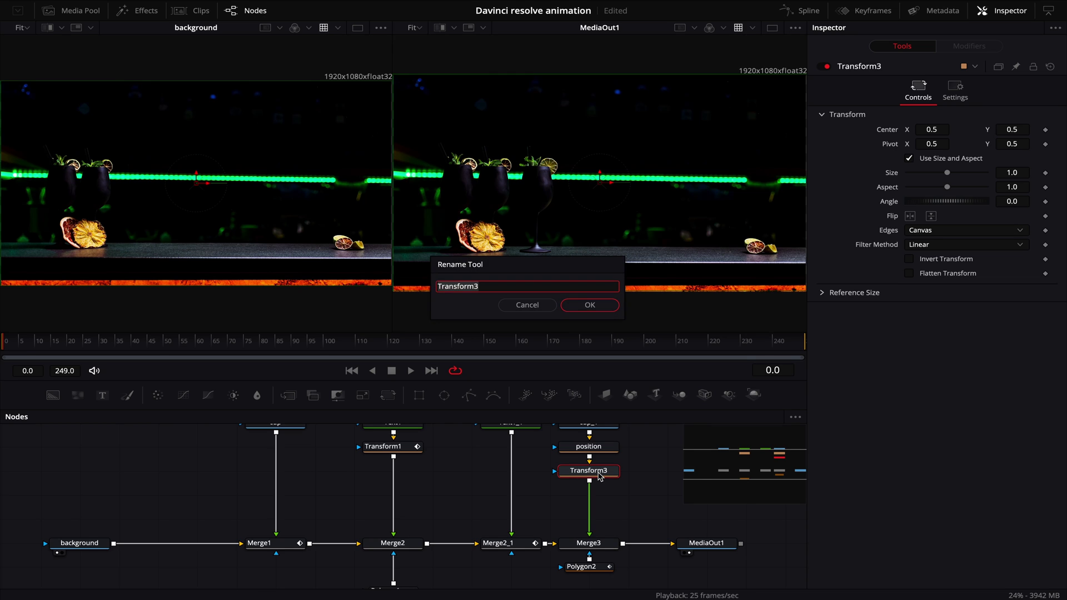
text(movement)
key(Return)
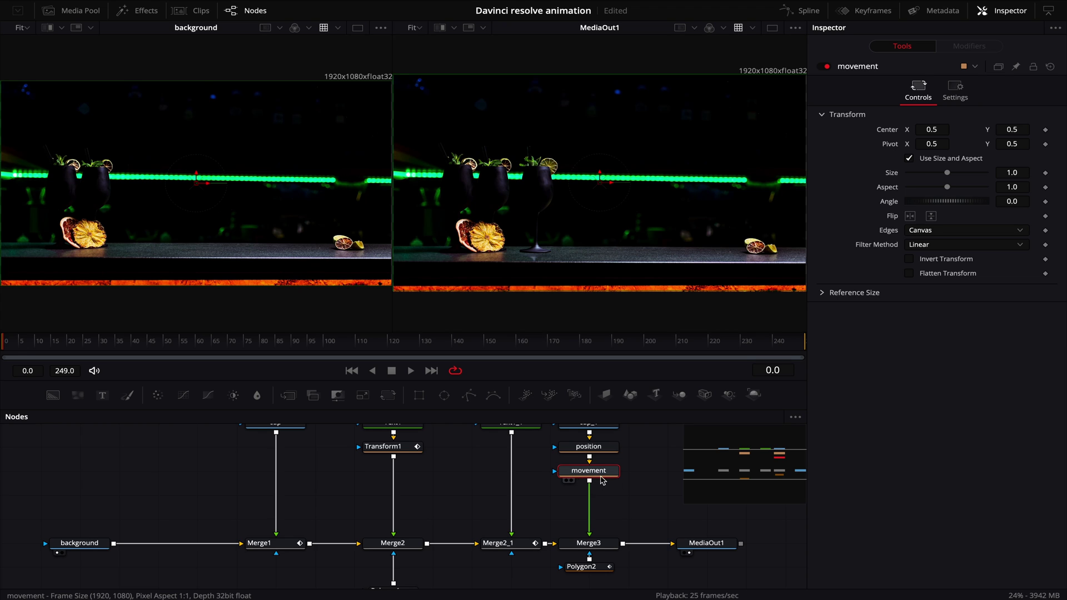
- Connect the movement node's Center to the Position of Path1, check the glass's motion over the first frames and return to frame 0
right_click(885, 131)
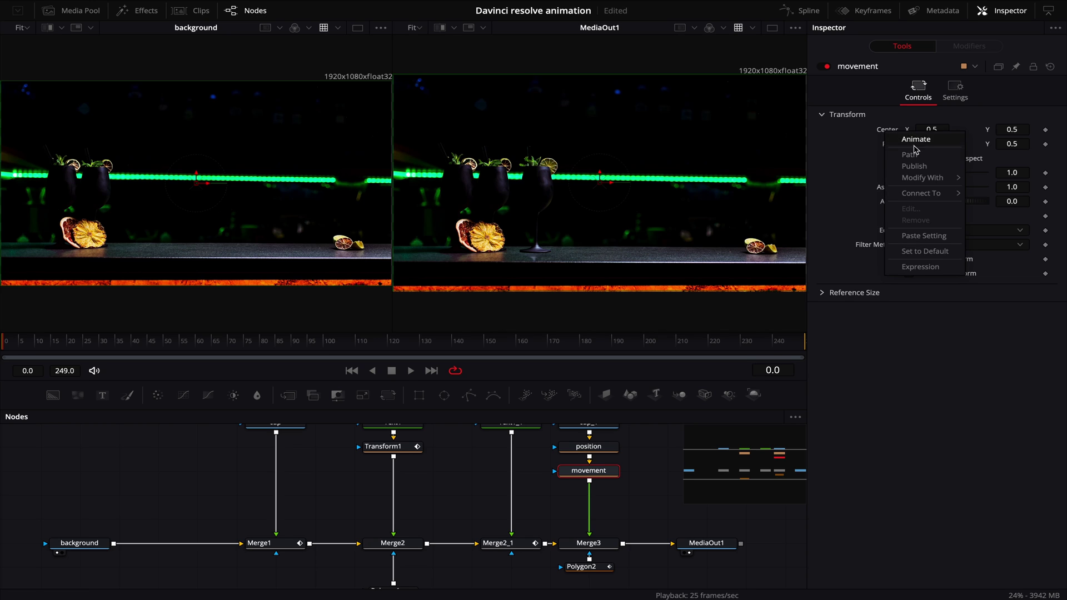
mouse_move(917, 195)
mouse_move(991, 195)
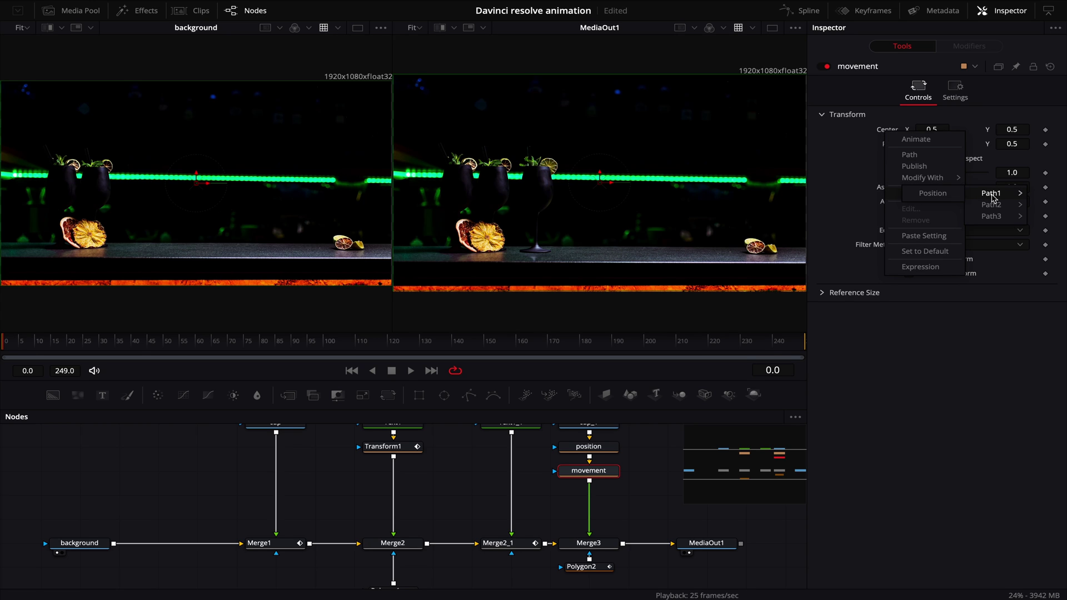
click(949, 197)
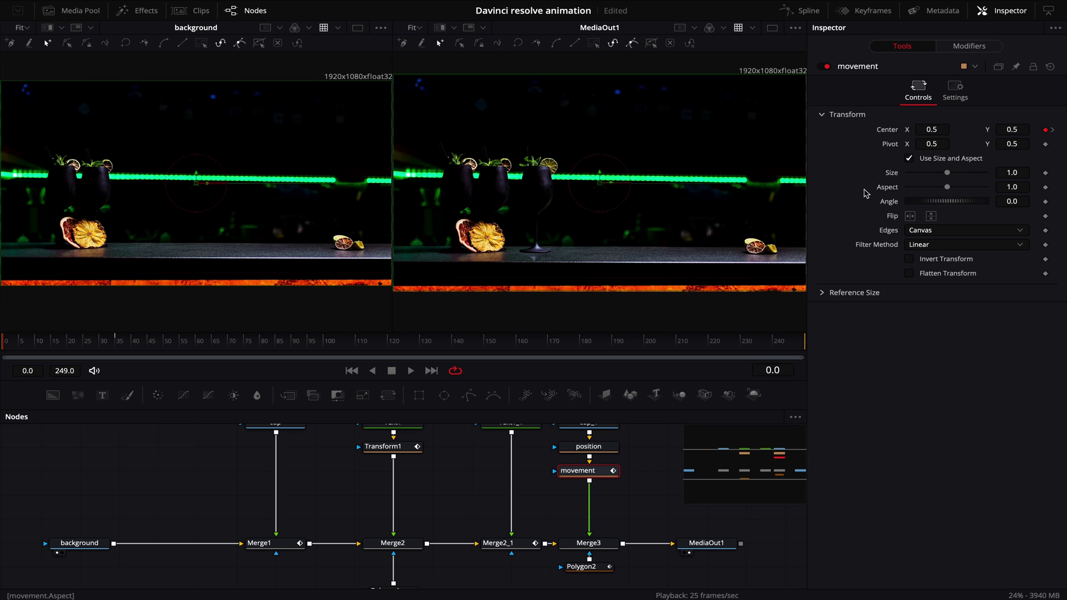
click(8, 348)
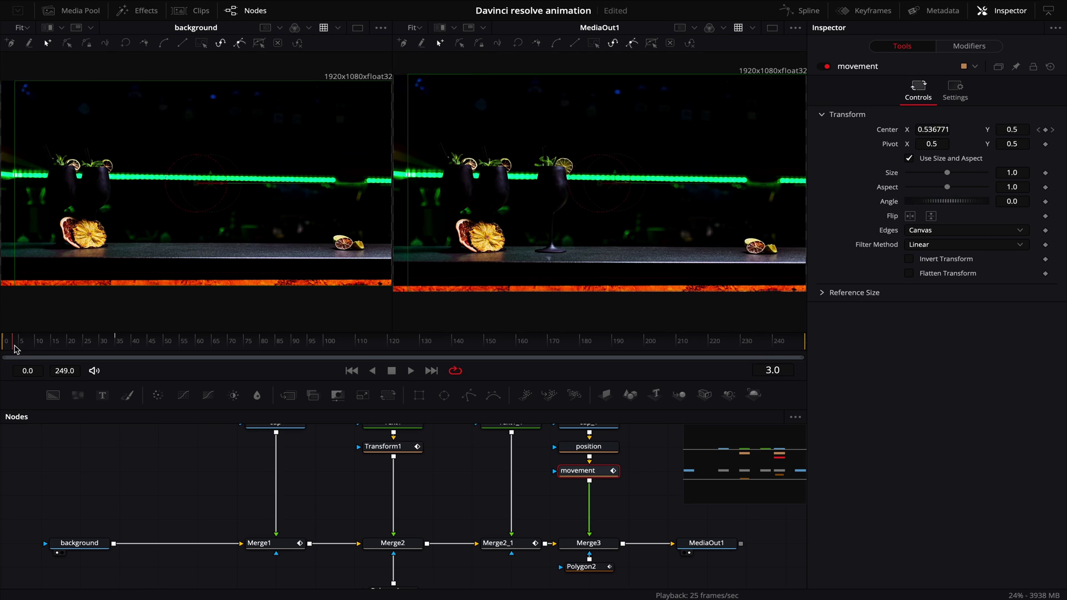
click(4, 349)
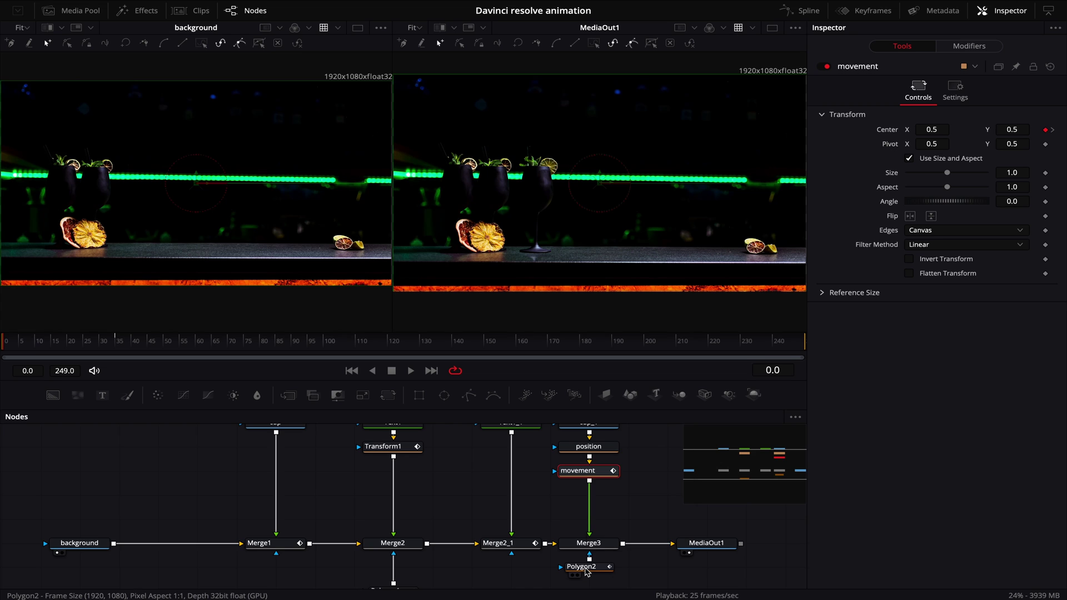
- Open the settings of the Polygon2 mask attached to Merge3
click(585, 568)
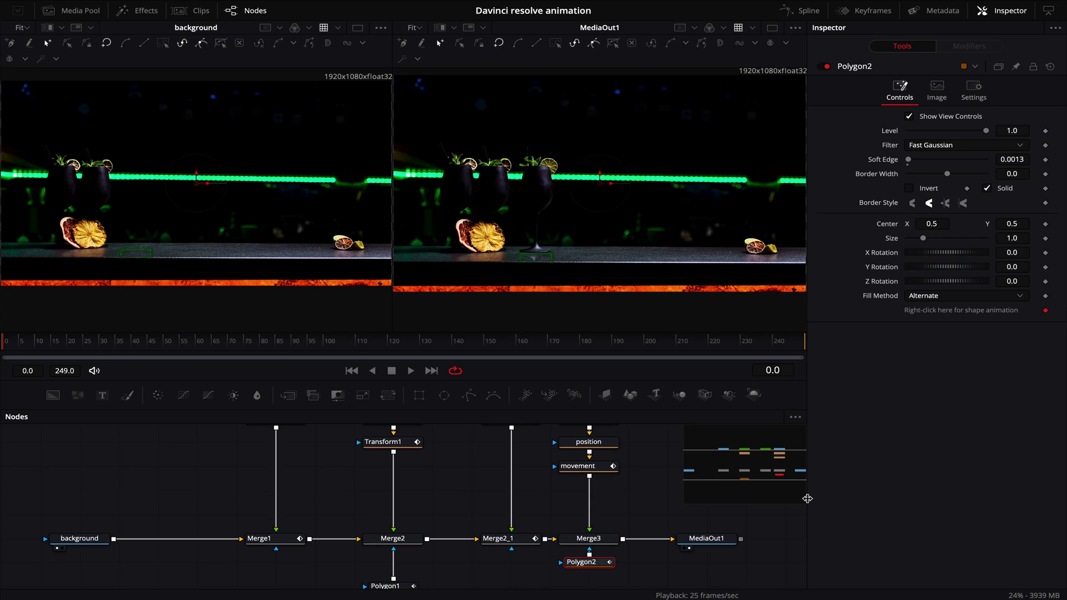